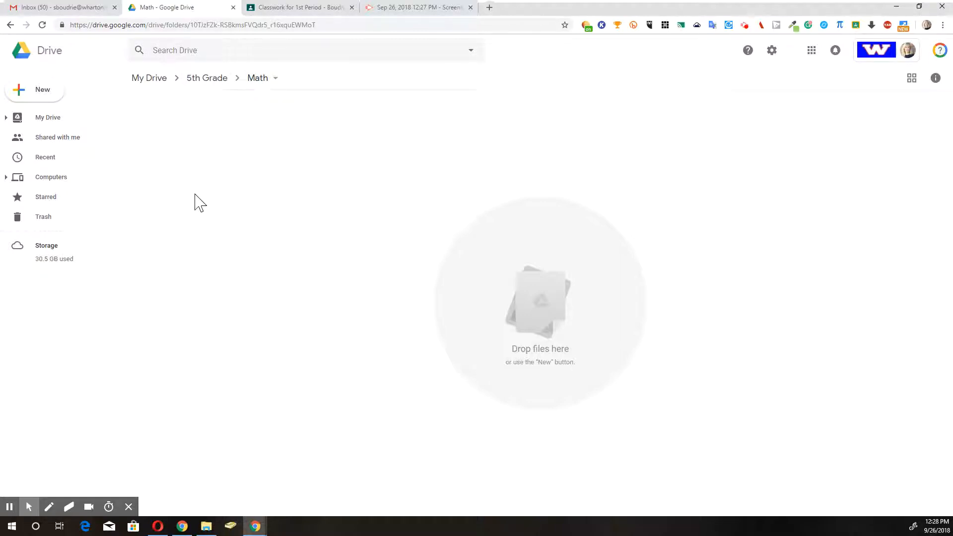
# Step: Create a new blank Google Form from the New > More menu in the Math folder
pyautogui.click(45, 92)
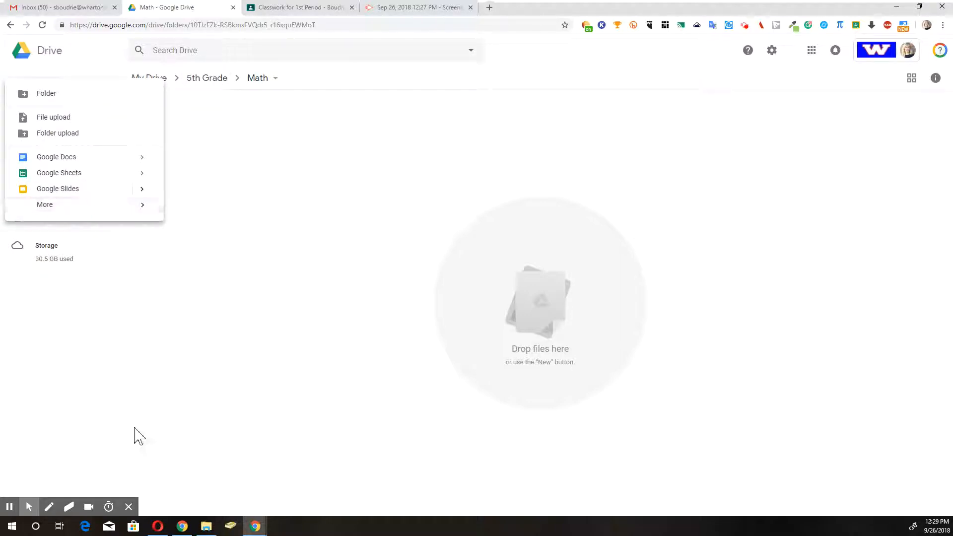
pyautogui.moveTo(65, 205)
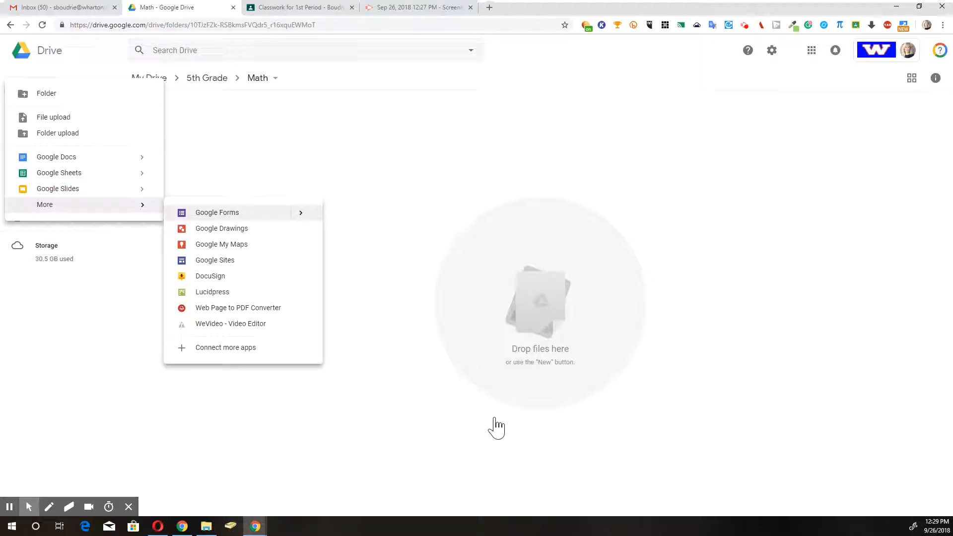
pyautogui.click(247, 213)
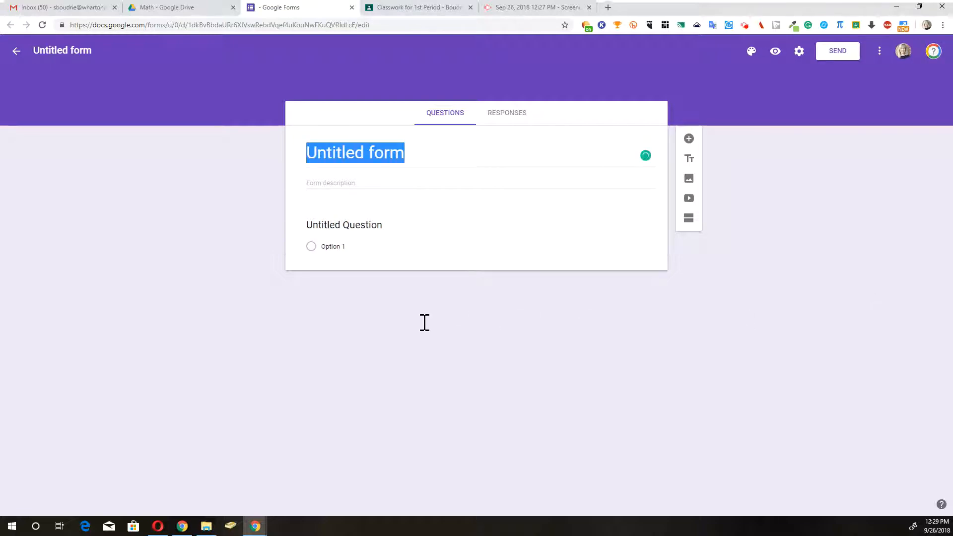
# Step: Replace the untitled form's title with 'Warm Up 2-3'
pyautogui.write('2`')
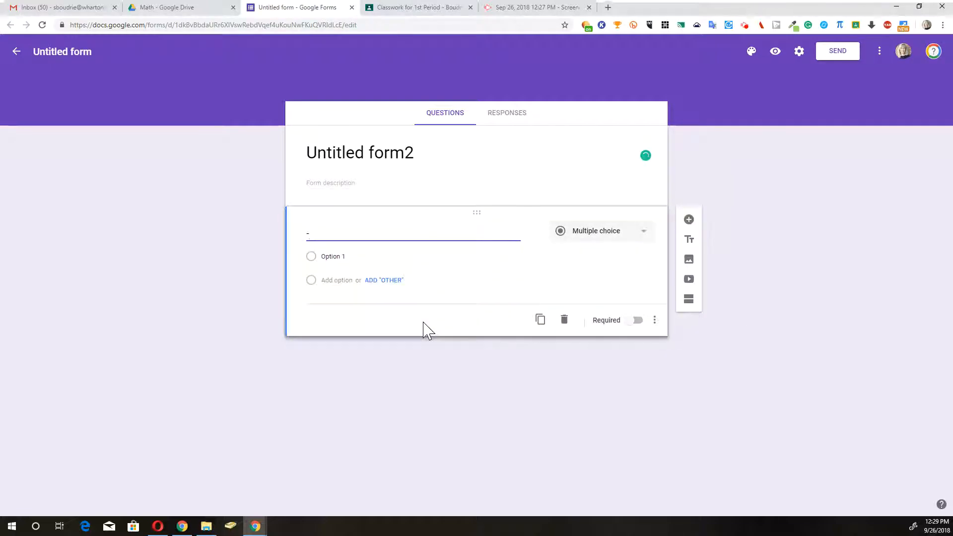
pyautogui.press('BackSpace')
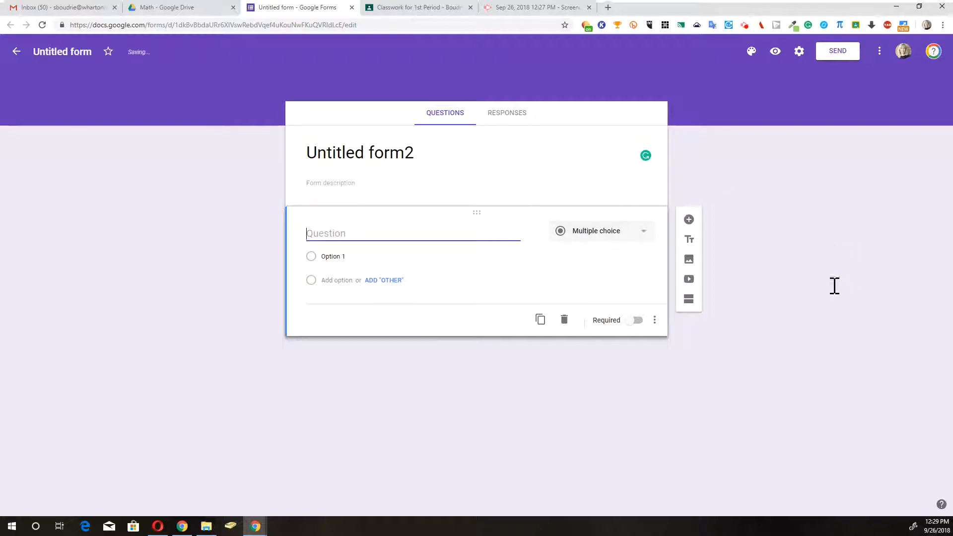
pyautogui.hotkey('shift', 'Tab')
pyautogui.write('Warm Up 2-3')
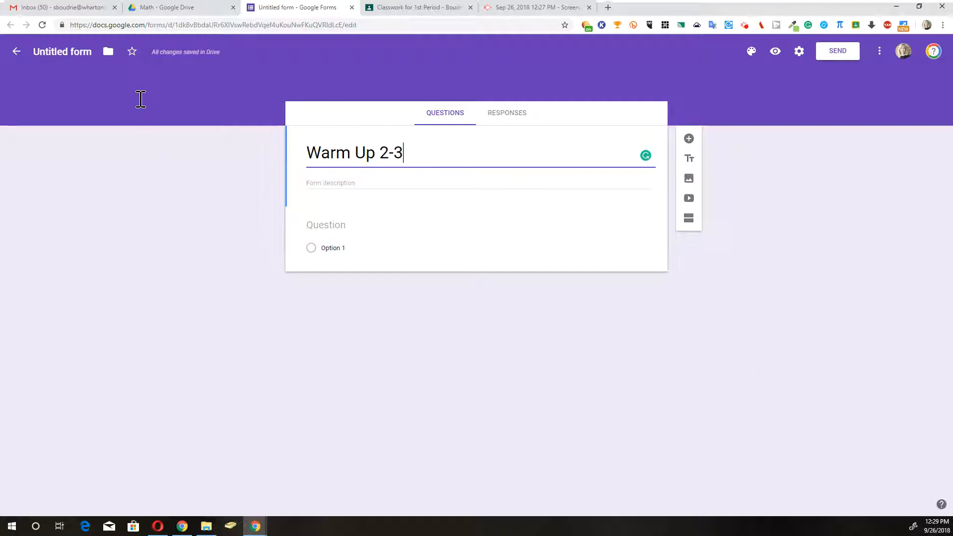
pyautogui.hotkey('shift', 'Tab')
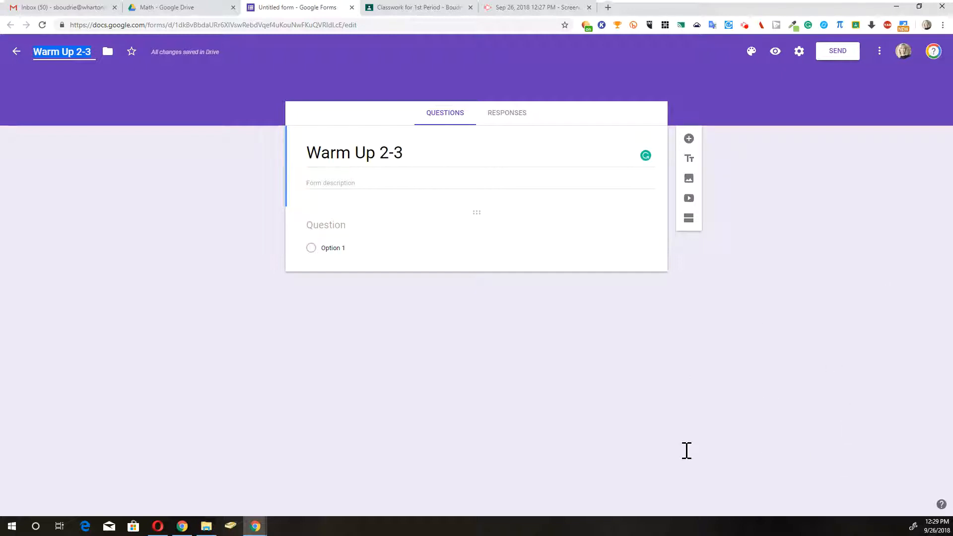
pyautogui.click(343, 225)
# Step: Title the first question 'First Name' and make it required
pyautogui.write('S')
pyautogui.press('BackSpace')
pyautogui.write('Fi')
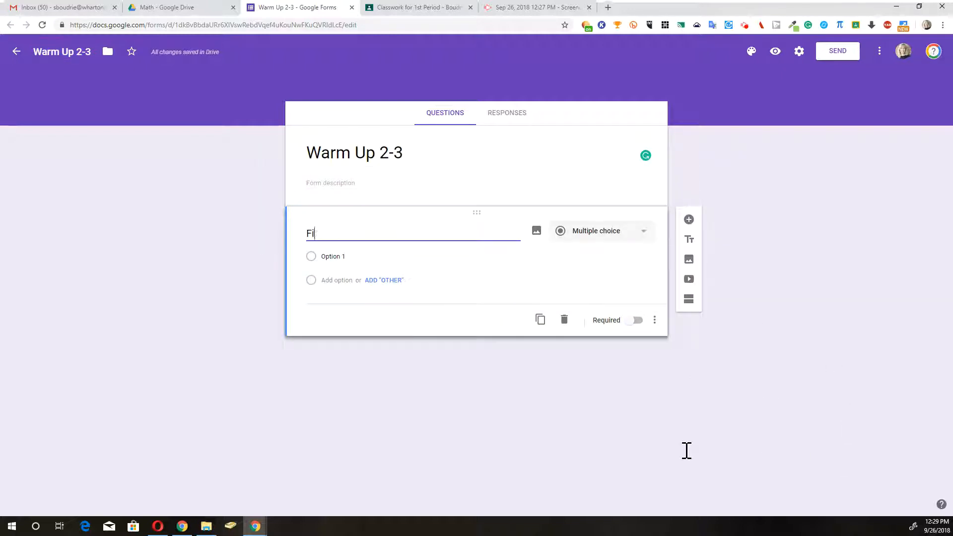
pyautogui.write('rst Name')
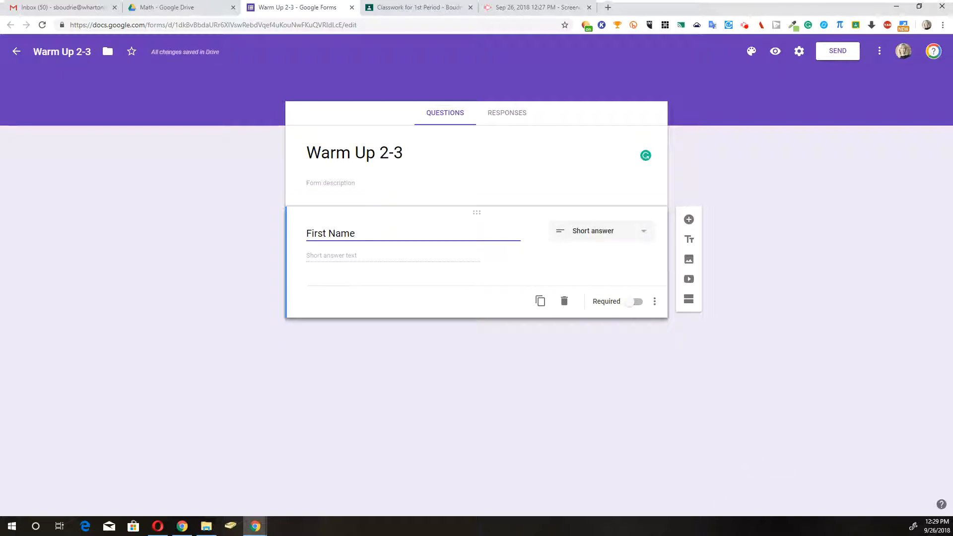
pyautogui.click(634, 302)
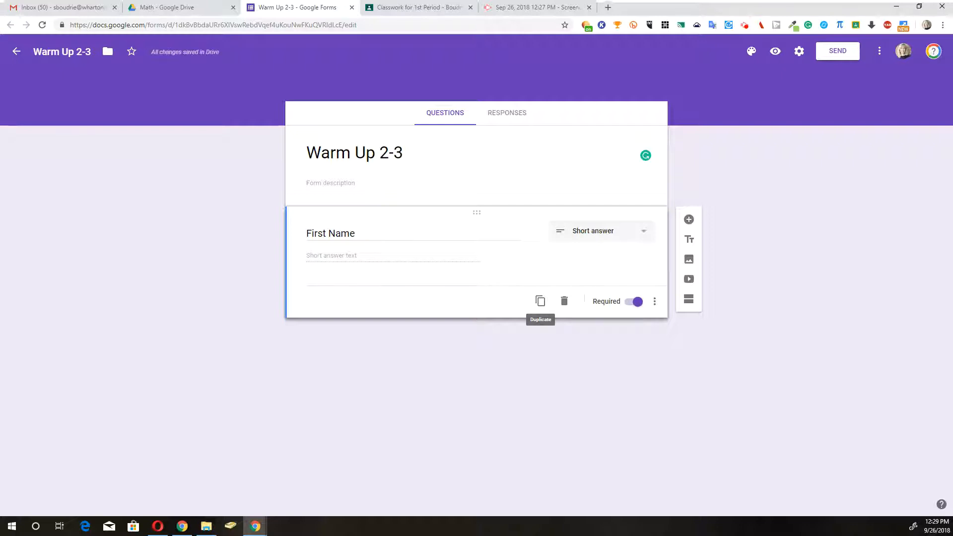
# Step: Duplicate it as a 'Last Name' question and add a new question titled 'Period'
pyautogui.click(540, 301)
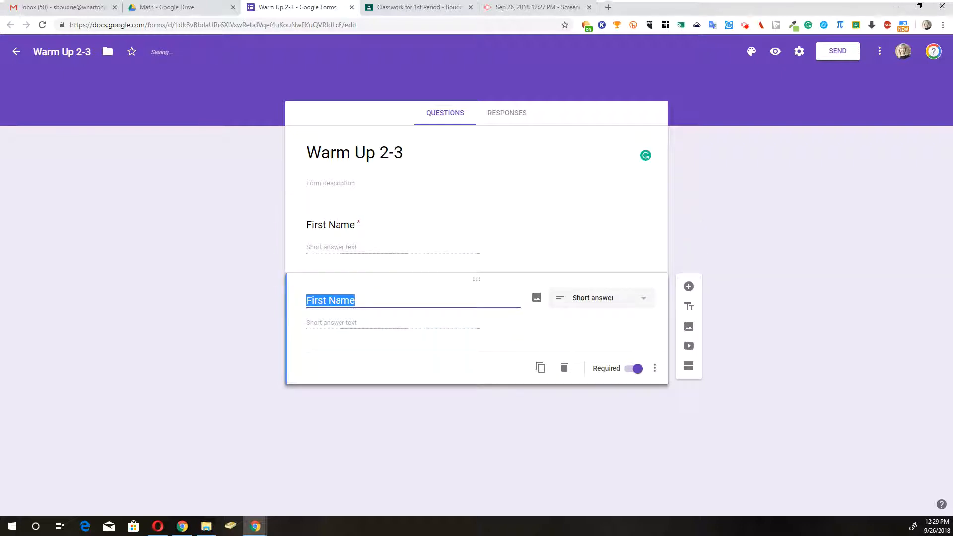
pyautogui.doubleClick(315, 301)
pyautogui.write('Last')
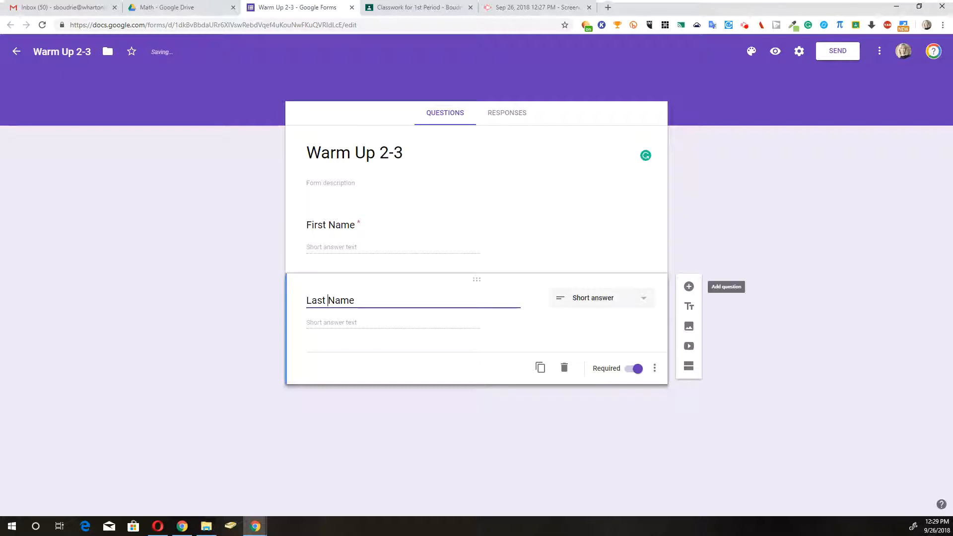
pyautogui.click(689, 287)
pyautogui.write('Period')
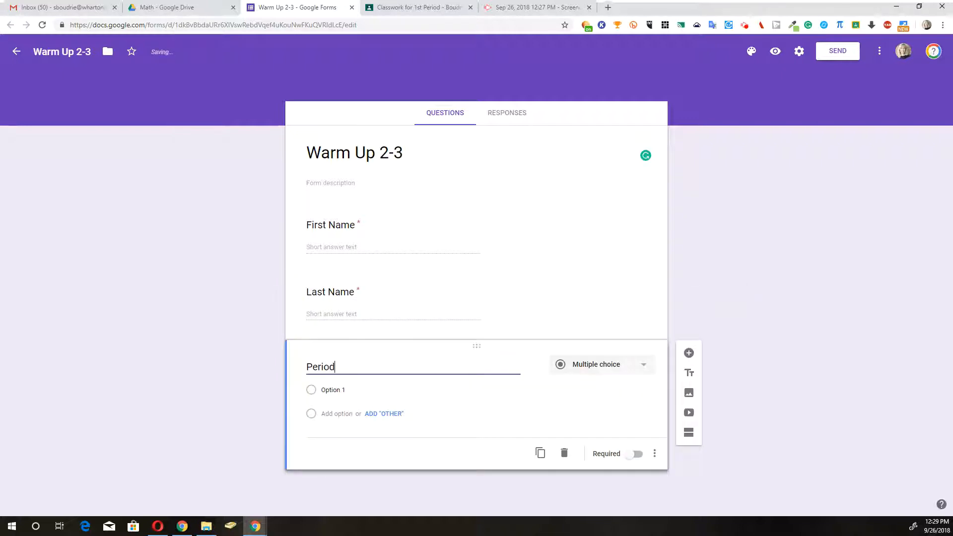
# Step: Enter the Period options 1/2 Period, 3/4 Period and 5/6 Period
pyautogui.click(475, 391)
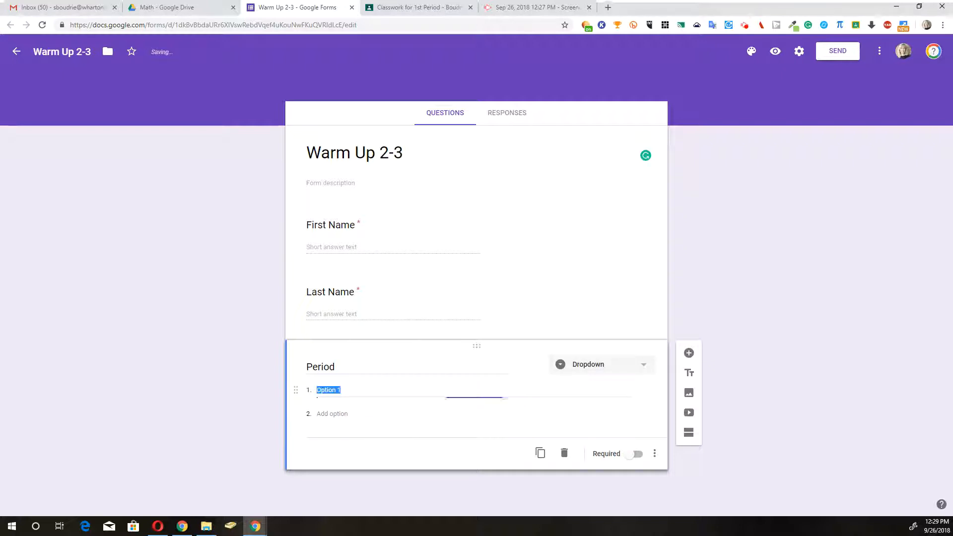
pyautogui.write('1/2 Period')
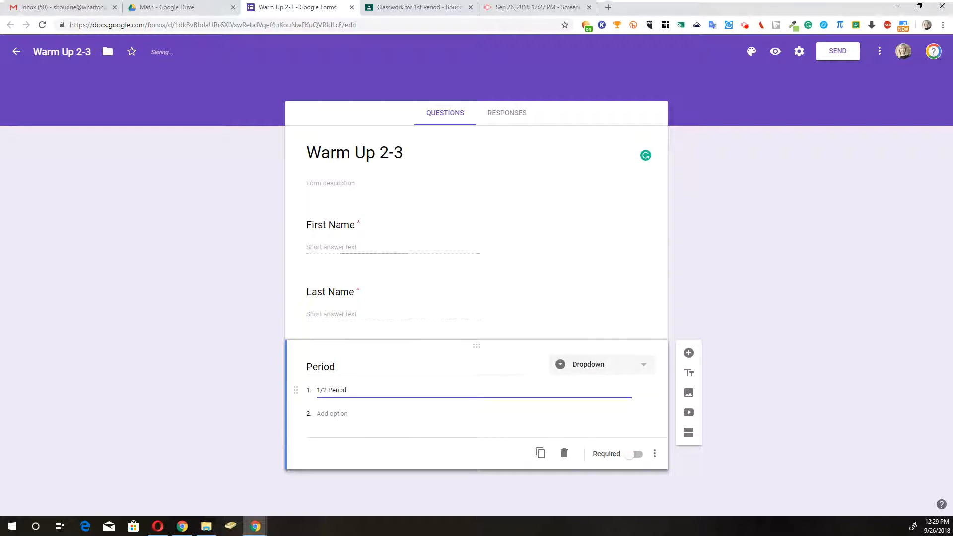
pyautogui.press('Return')
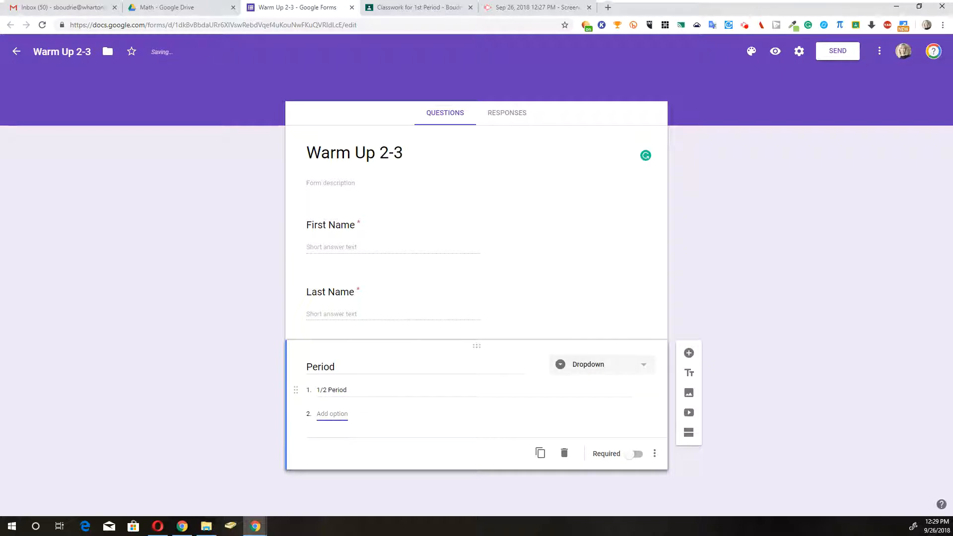
pyautogui.write('3/4 Peri')
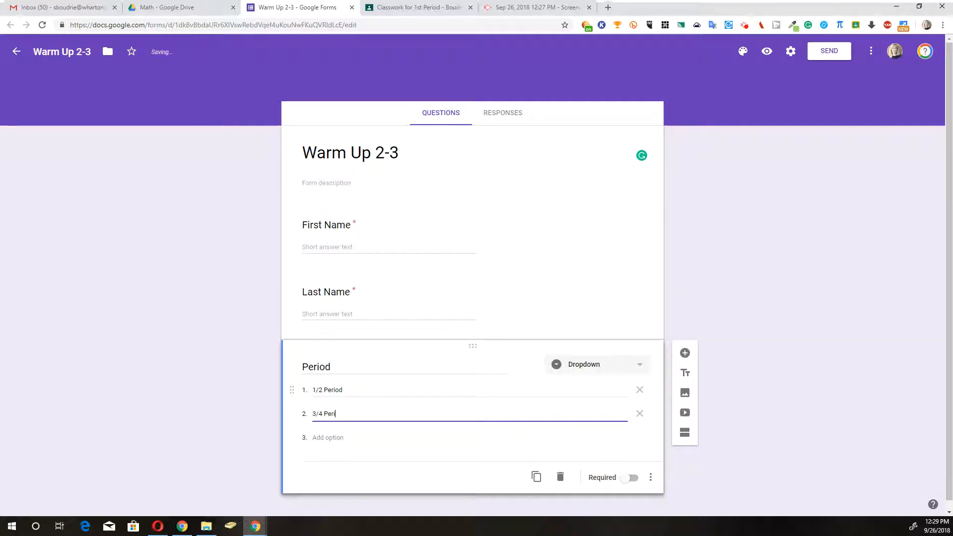
pyautogui.write('od')
pyautogui.press('Tab')
pyautogui.press('Tab')
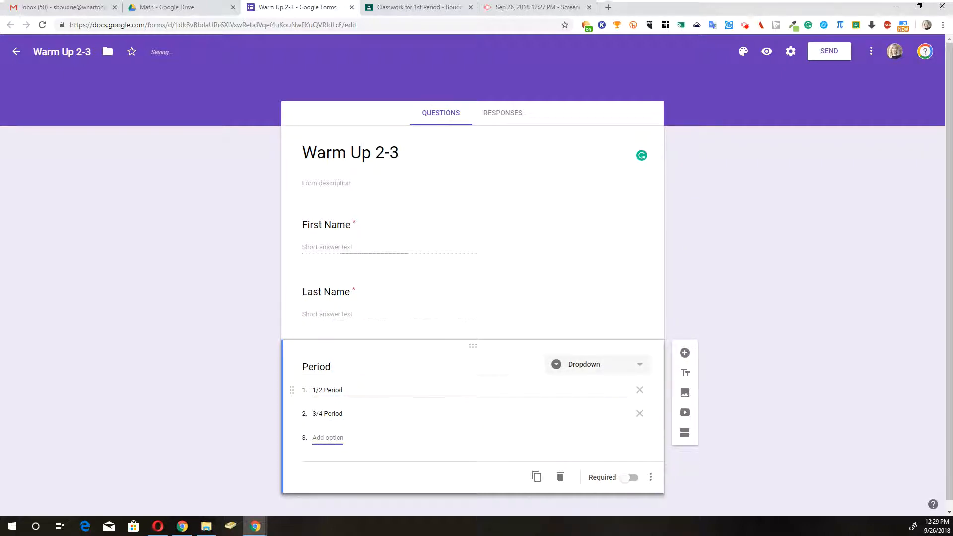
pyautogui.write('5/6 Period')
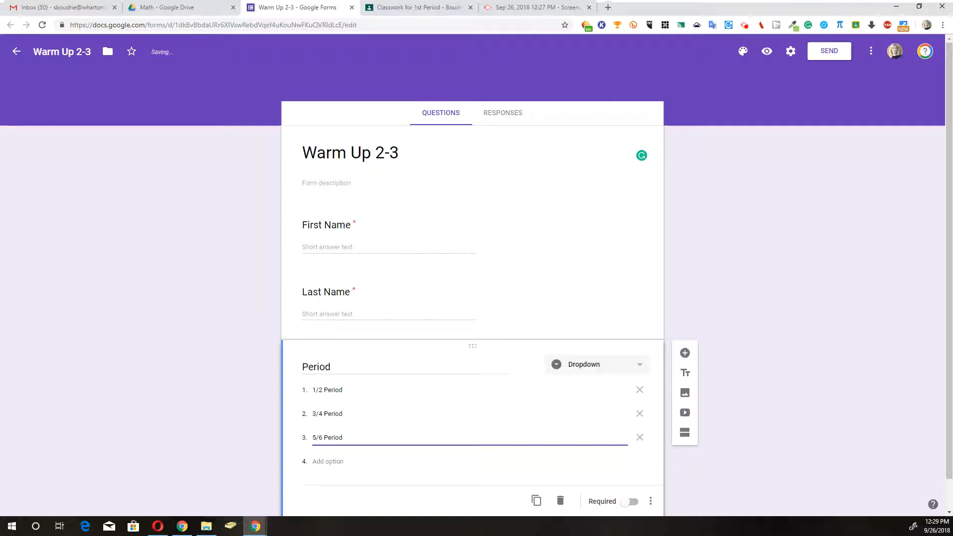
# Step: Make Period a required Dropdown question and add a blank question below it
pyautogui.click(629, 502)
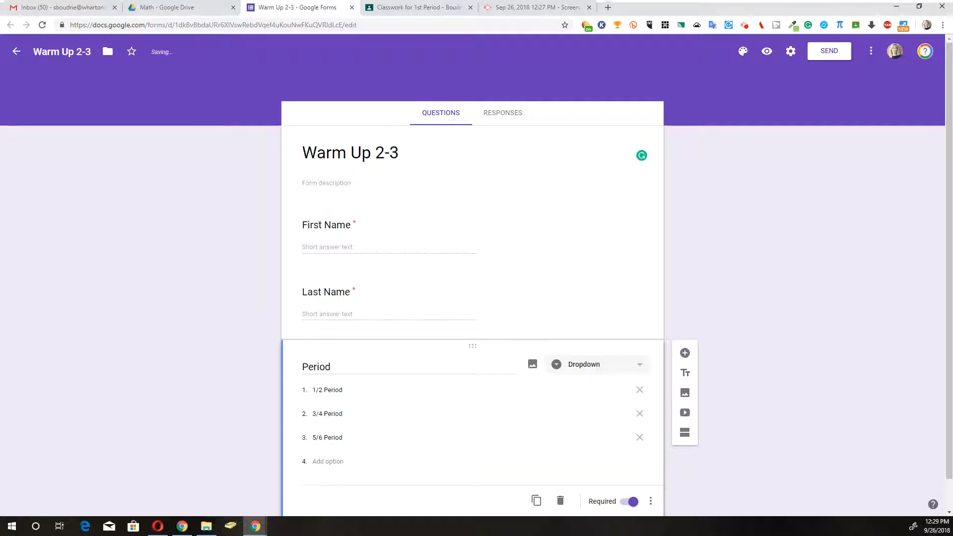
pyautogui.click(599, 365)
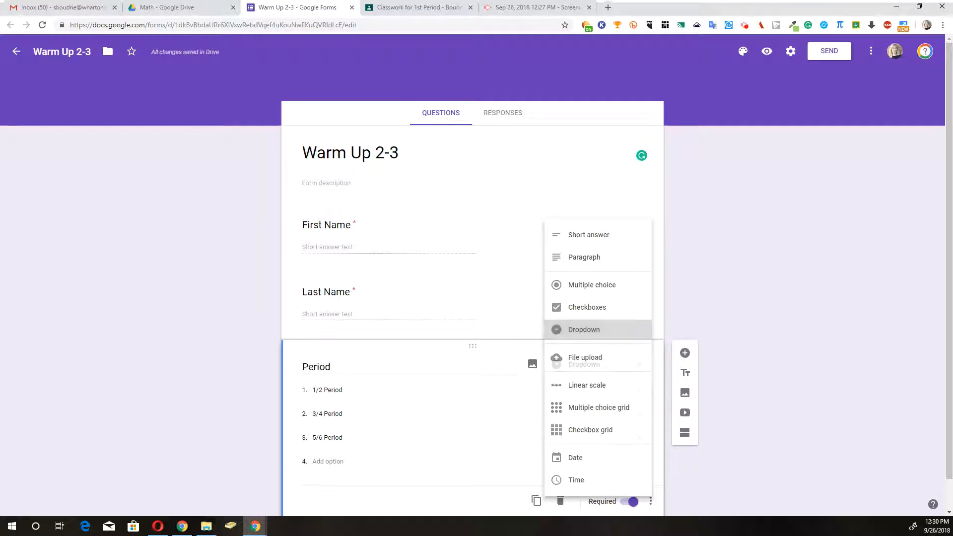
pyautogui.click(585, 330)
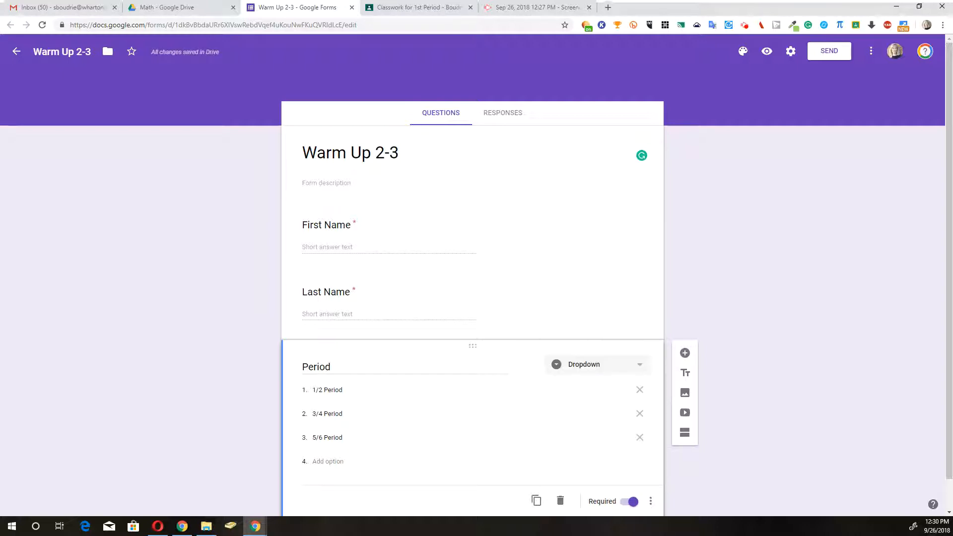
pyautogui.click(685, 321)
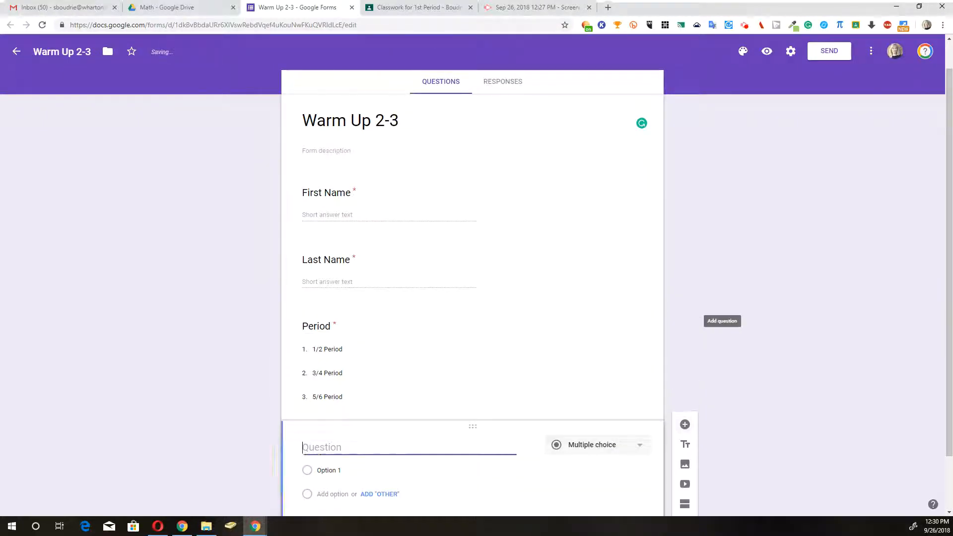
# Step: Add the required question 'What is today?' offering Monday, Wednesday and Thursday
pyautogui.write('What is today')
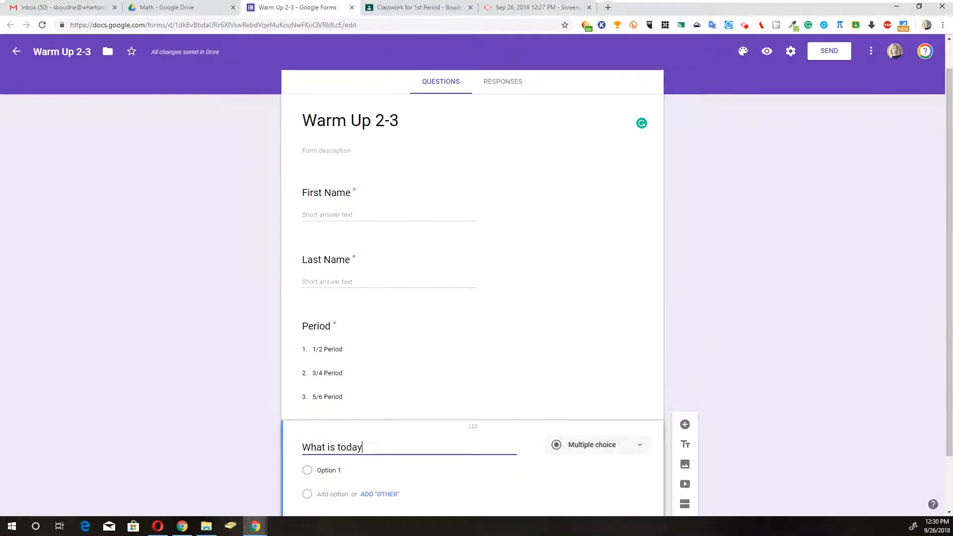
pyautogui.write('?')
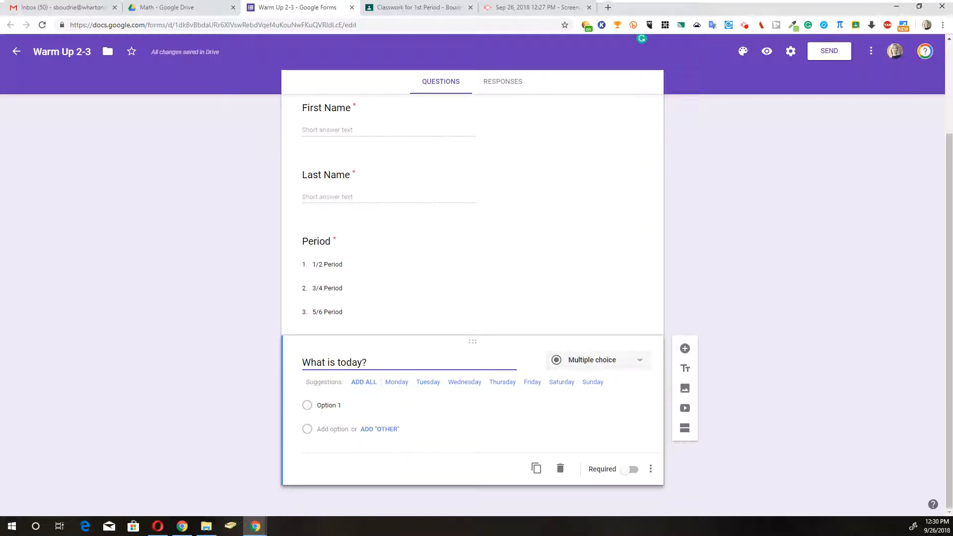
pyautogui.click(397, 382)
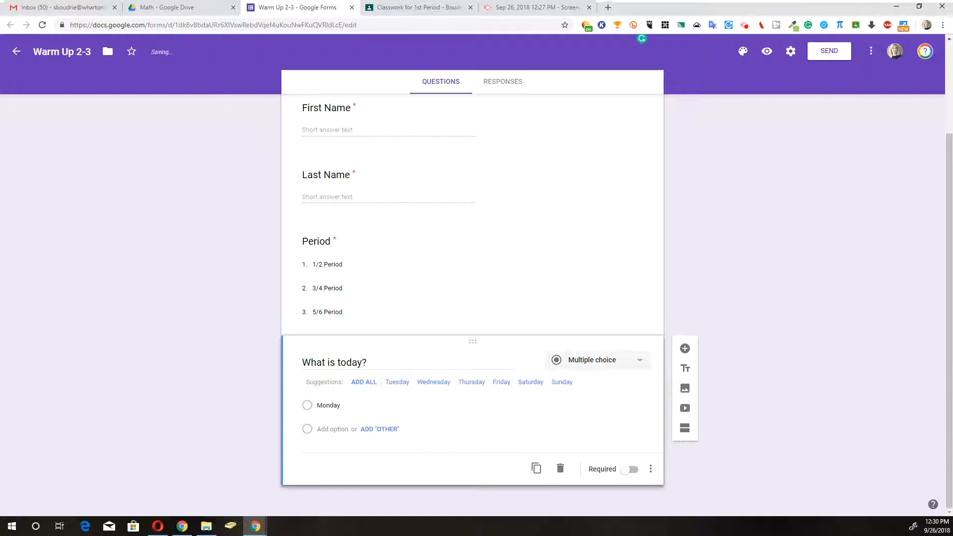
pyautogui.click(433, 382)
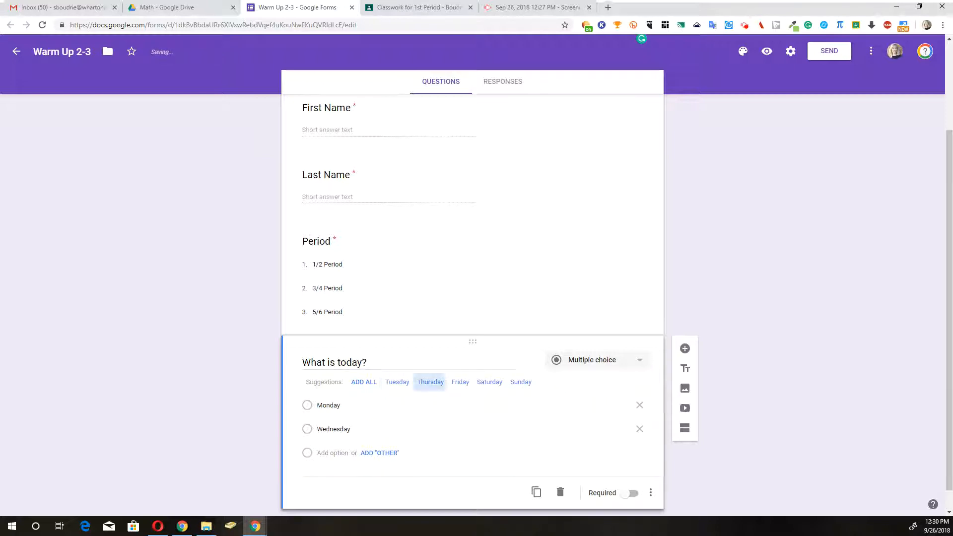
pyautogui.click(431, 382)
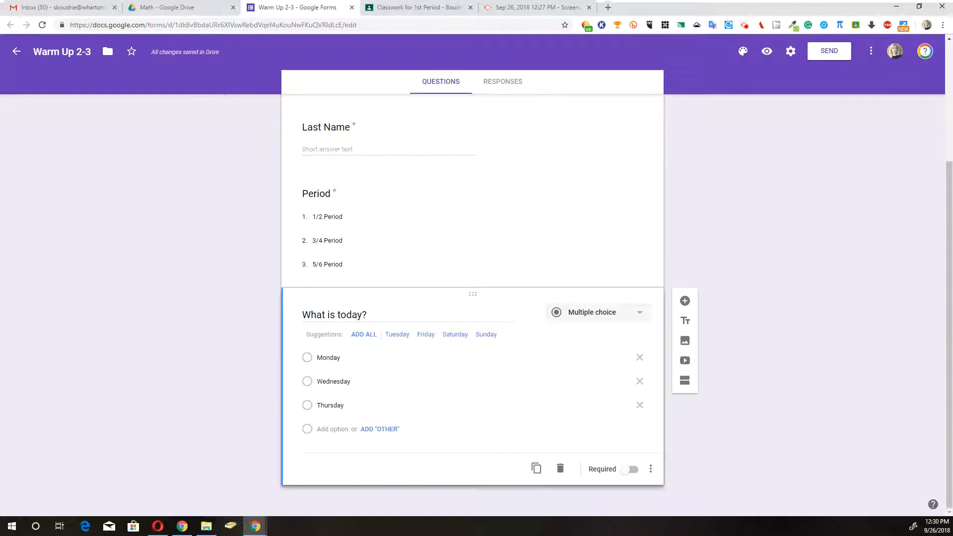
pyautogui.click(630, 469)
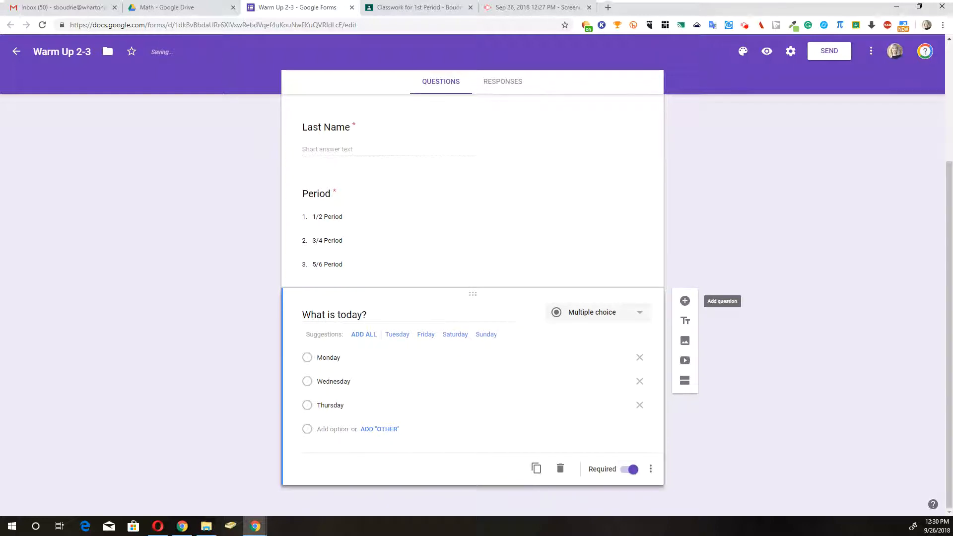
pyautogui.click(685, 301)
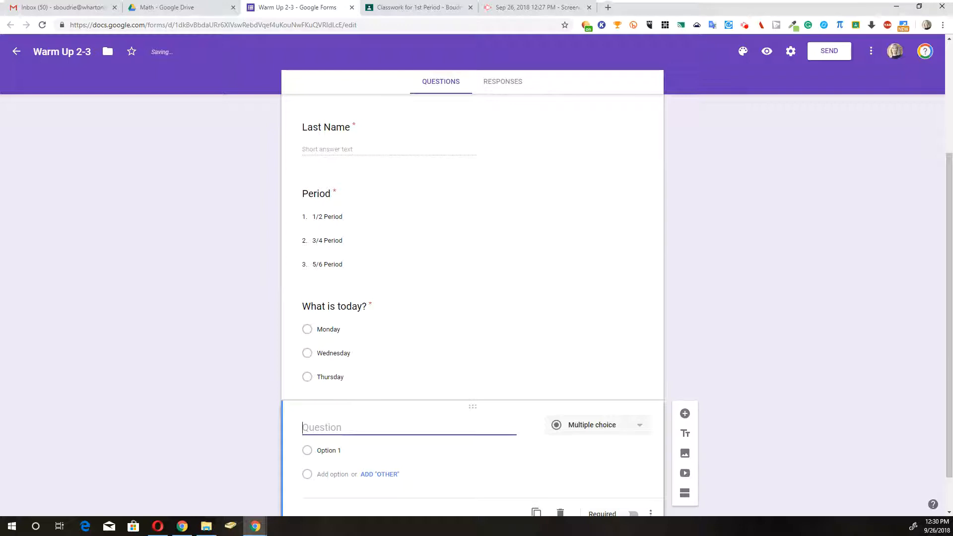
# Step: Title the fifth question 'How do you write thirty seven percent?' as multiple choice
pyautogui.write('What is')
pyautogui.press('BackSpace')
pyautogui.press('BackSpace')
pyautogui.press('BackSpace')
pyautogui.press('BackSpace')
pyautogui.press('BackSpace')
pyautogui.press('BackSpace')
pyautogui.press('BackSpace')
pyautogui.press('BackSpace')
pyautogui.write('How do you ')
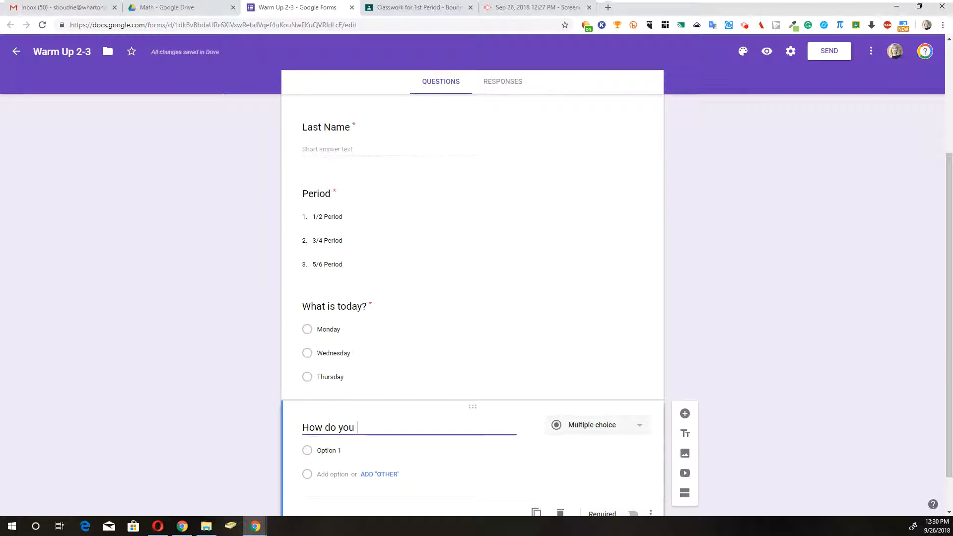
pyautogui.write('write thir')
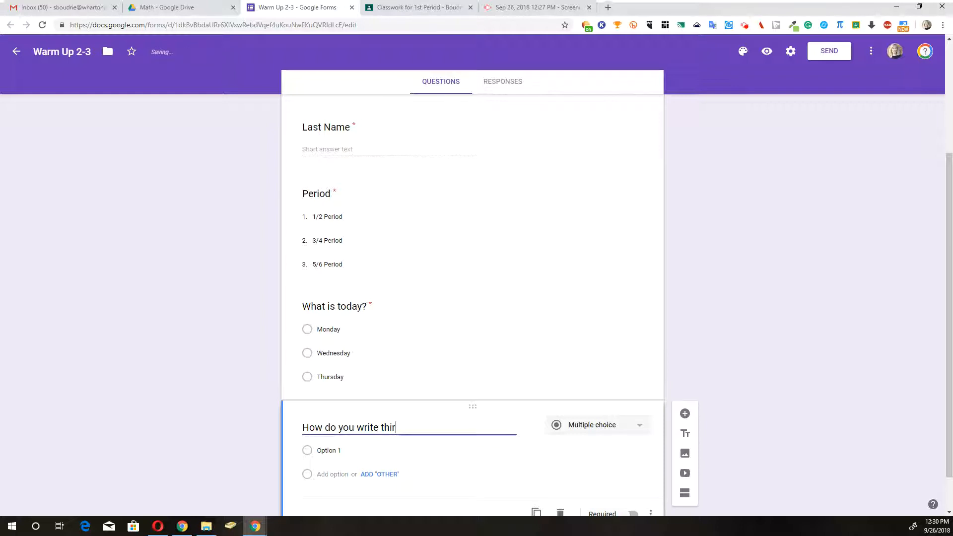
pyautogui.write('ty seven percent?')
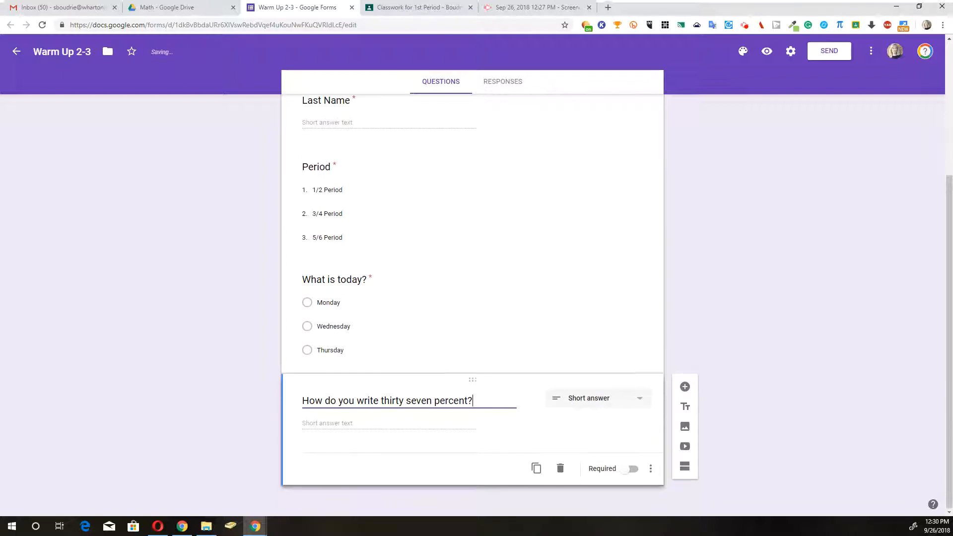
pyautogui.click(596, 398)
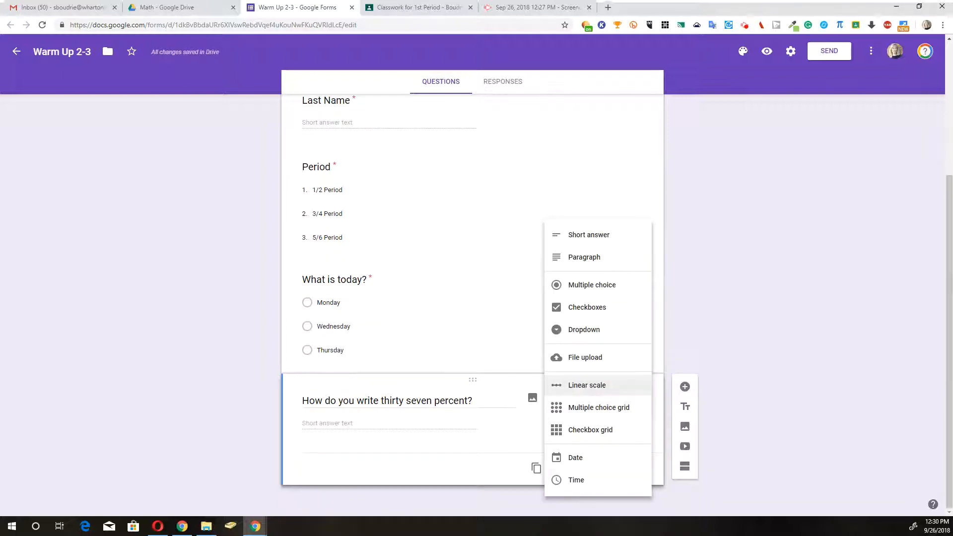
pyautogui.click(592, 285)
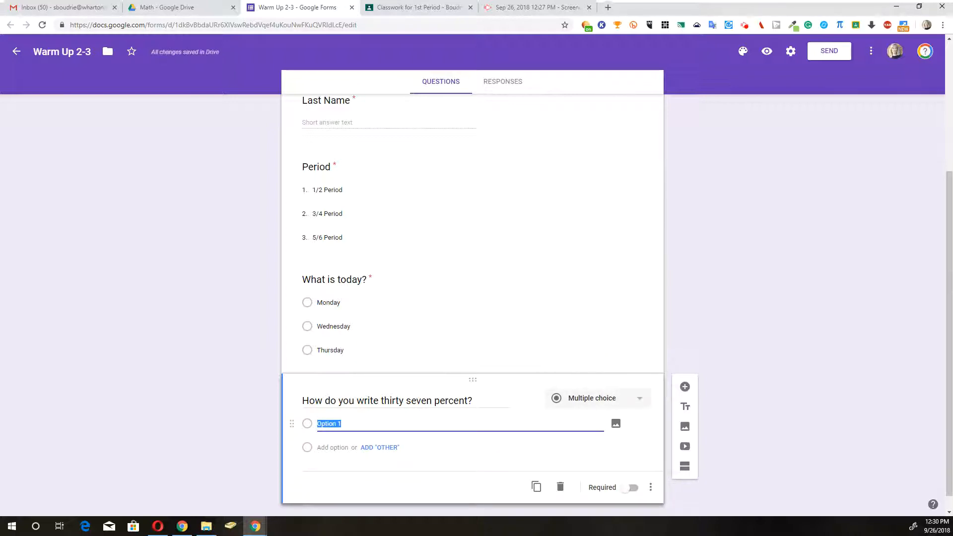
# Step: Enter the answer options 370%, 37% and 3.7%, and make the question required
pyautogui.write('370%')
pyautogui.press('Return')
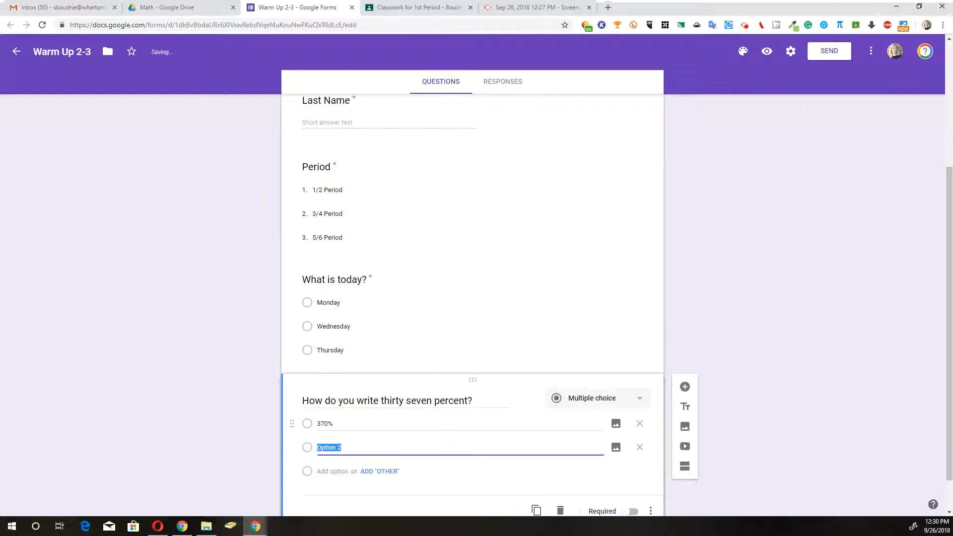
pyautogui.write('37')
pyautogui.press('Return')
pyautogui.write('5')
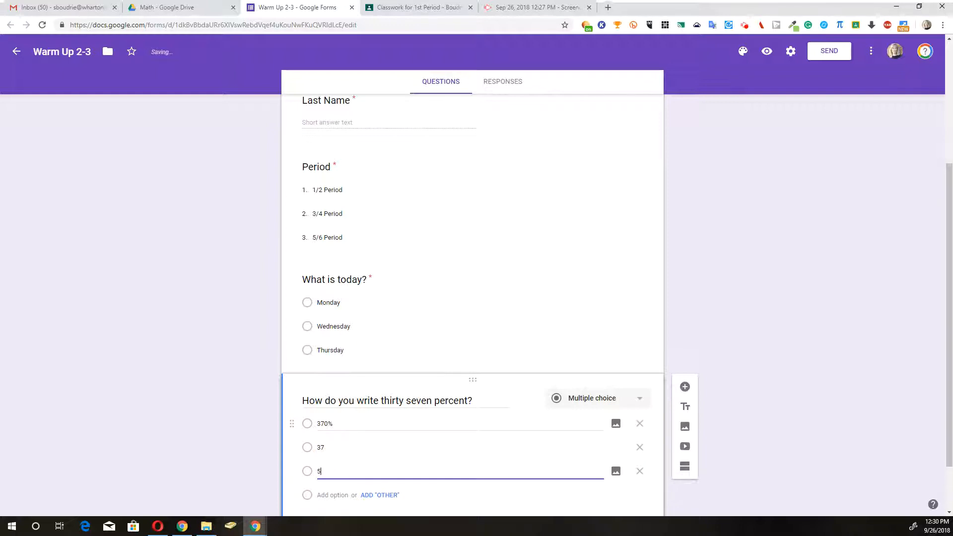
pyautogui.click(337, 447)
pyautogui.press('Right')
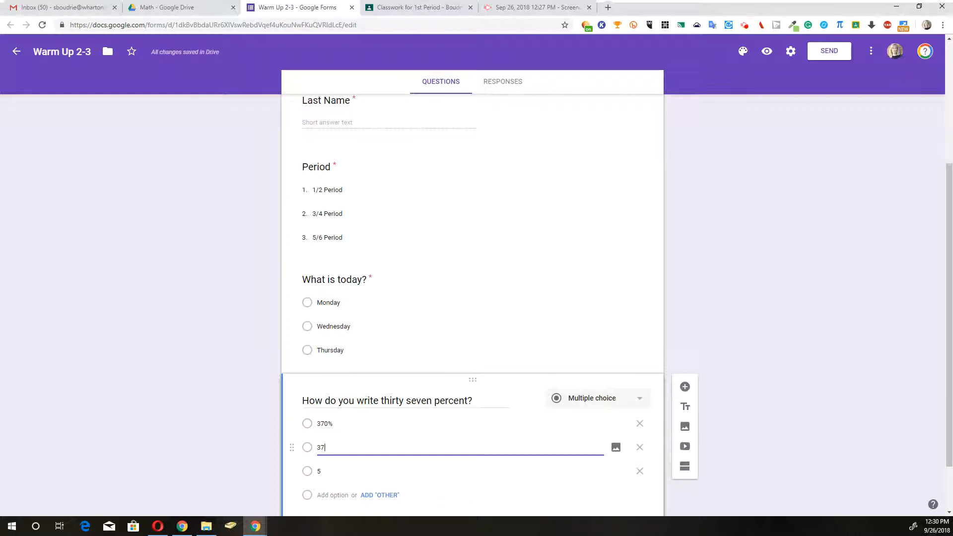
pyautogui.write('%')
pyautogui.click(320, 472)
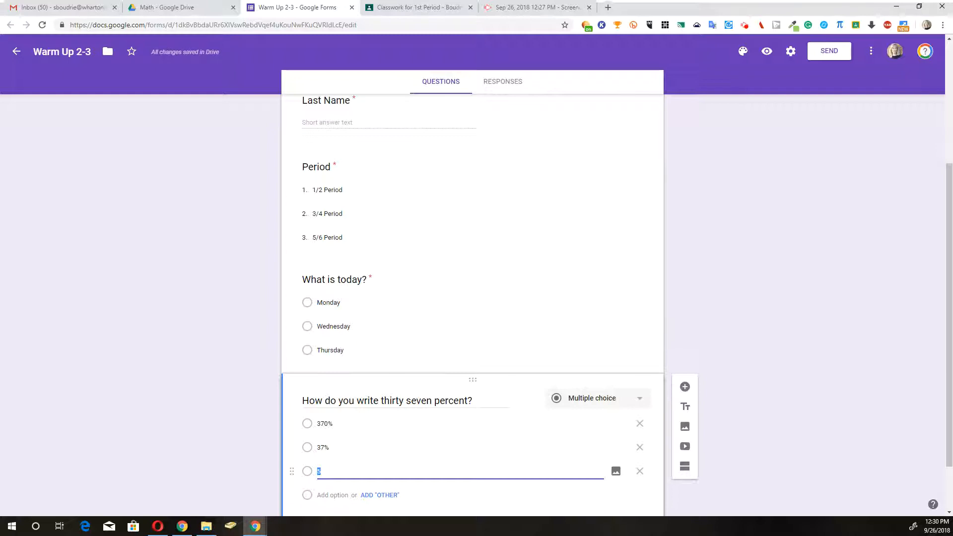
pyautogui.write('3.7%')
pyautogui.click(527, 415)
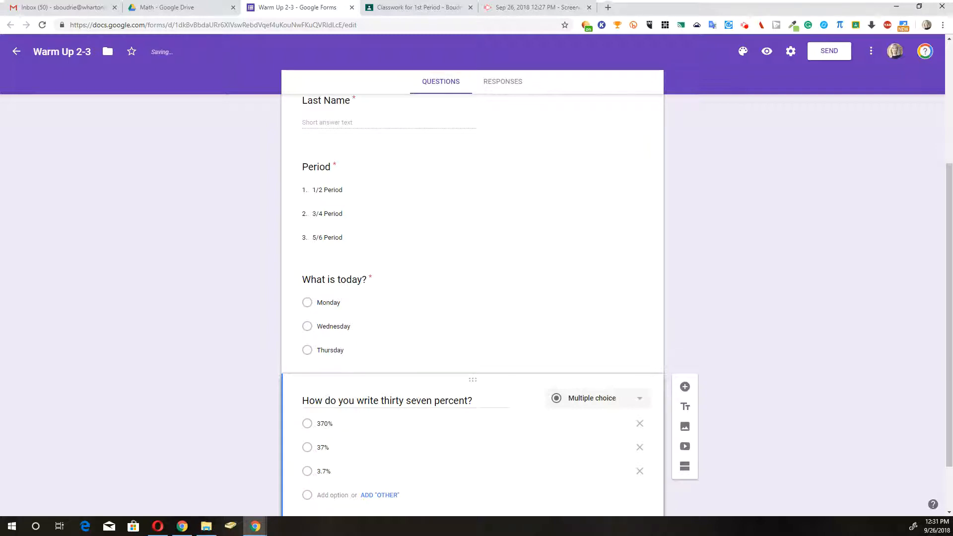
pyautogui.scroll(-2, 473, 306)
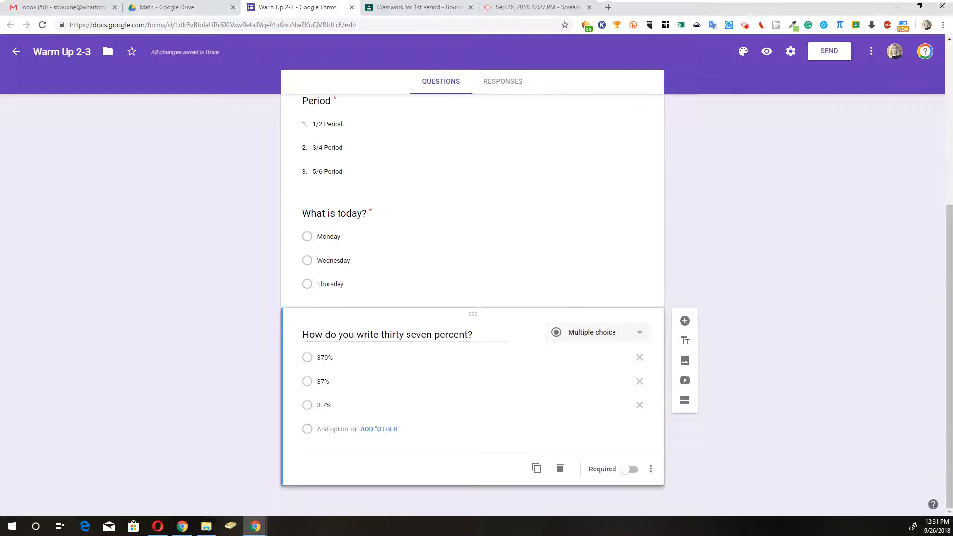
pyautogui.click(630, 469)
# Step: Turn on quiz mode, release grades after manual review, and hide missed questions and correct answers
pyautogui.scroll(5, 473, 298)
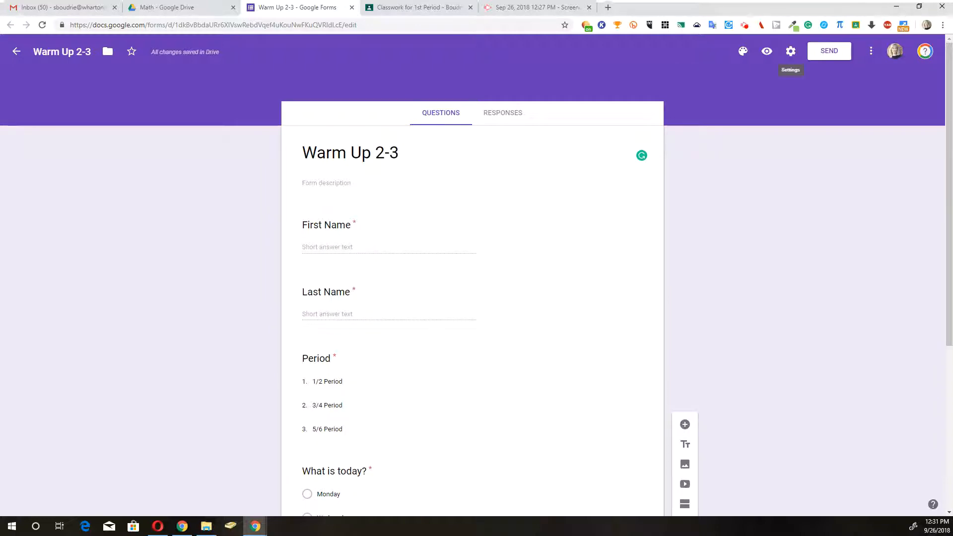
pyautogui.click(791, 51)
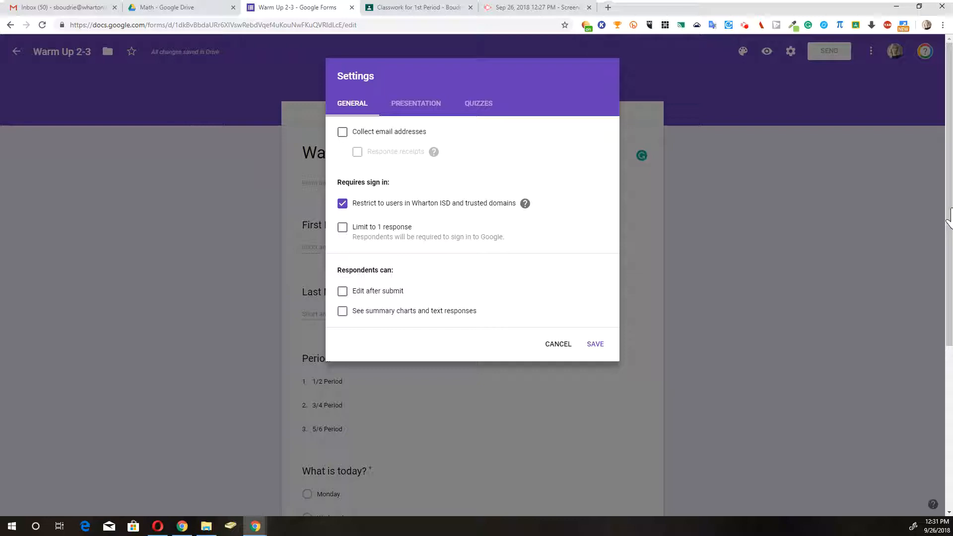
pyautogui.click(477, 104)
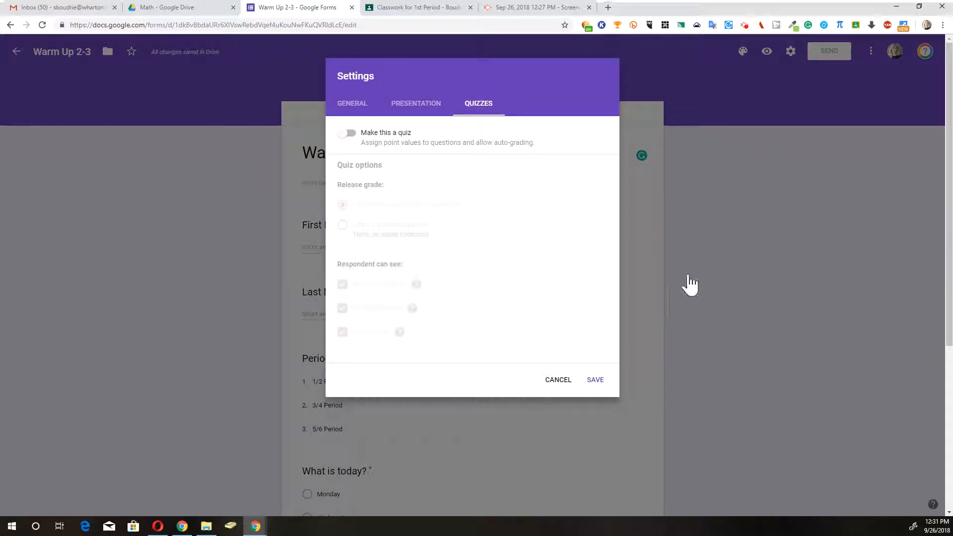
pyautogui.click(346, 134)
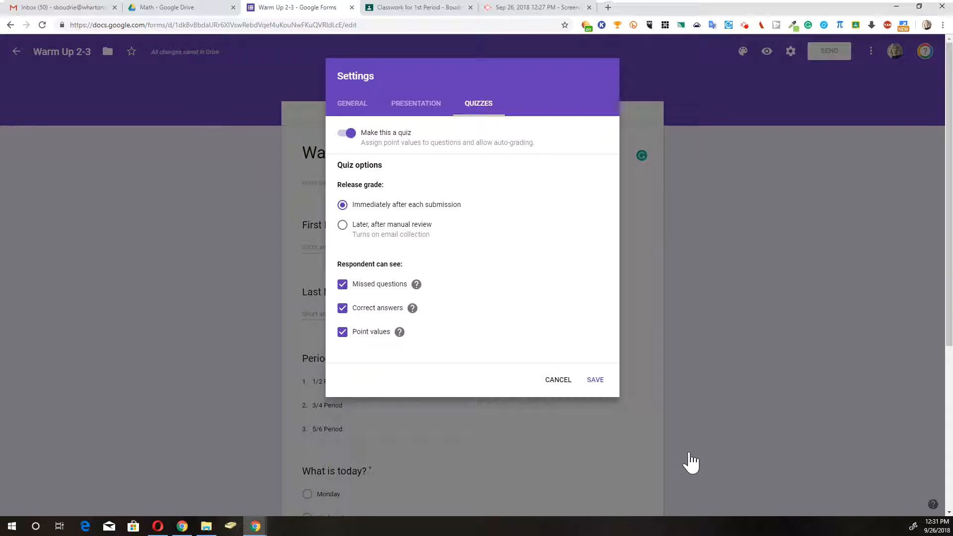
pyautogui.click(342, 225)
pyautogui.click(343, 285)
pyautogui.click(343, 309)
pyautogui.click(595, 380)
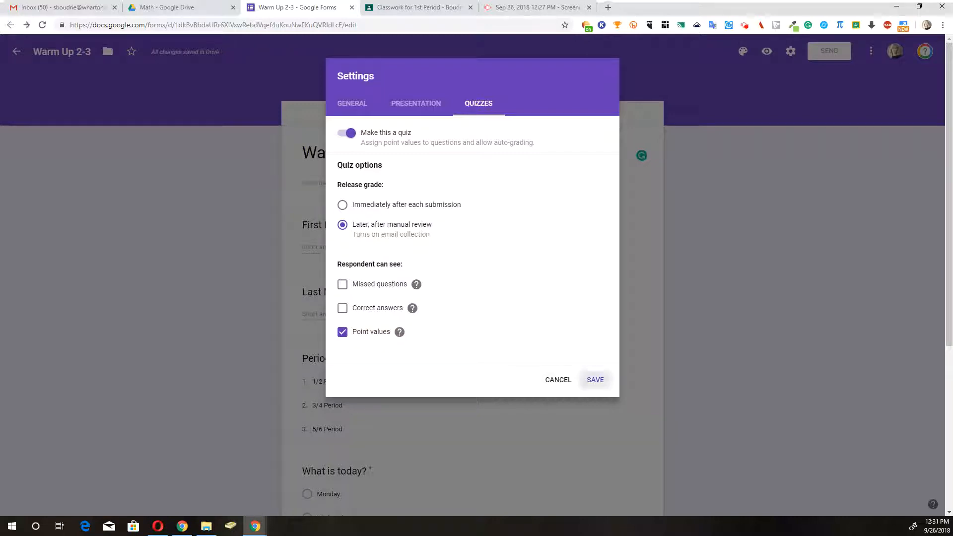
pyautogui.scroll(-4, 595, 380)
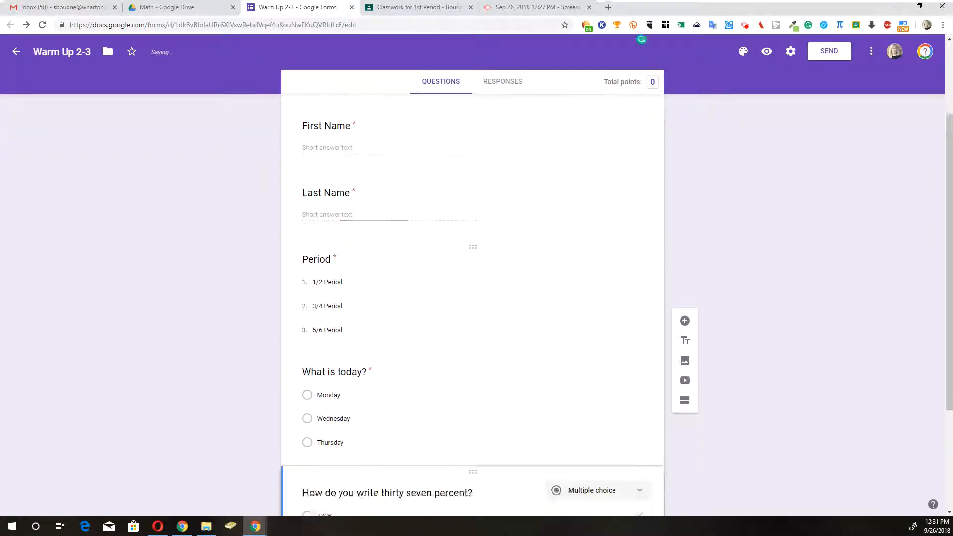
# Step: Set Wednesday as the correct answer to 'What is today?', worth 2 points
pyautogui.click(342, 337)
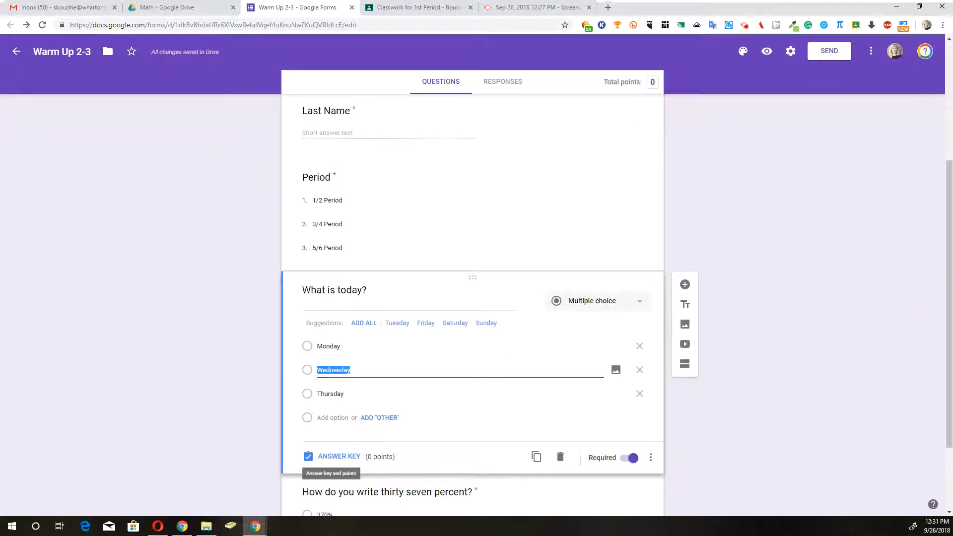
pyautogui.click(339, 456)
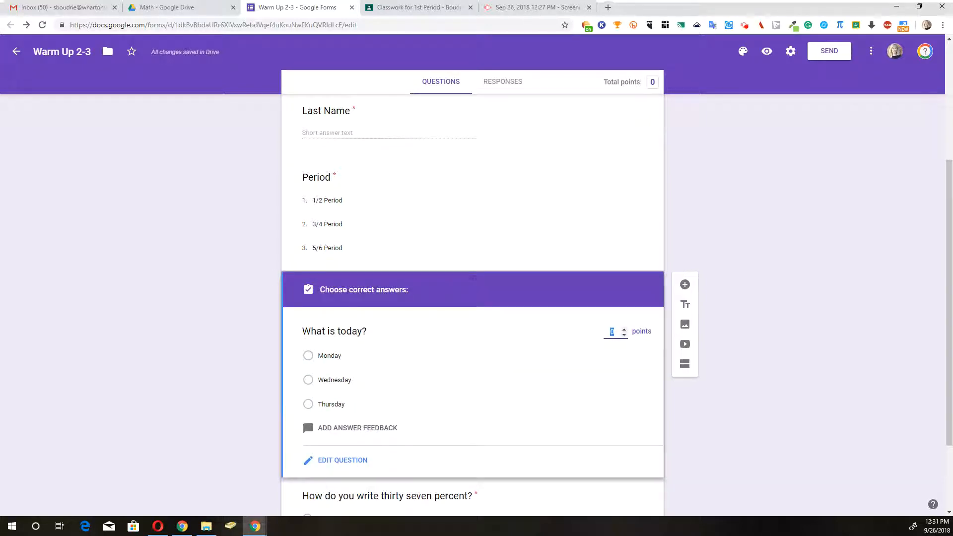
pyautogui.click(308, 380)
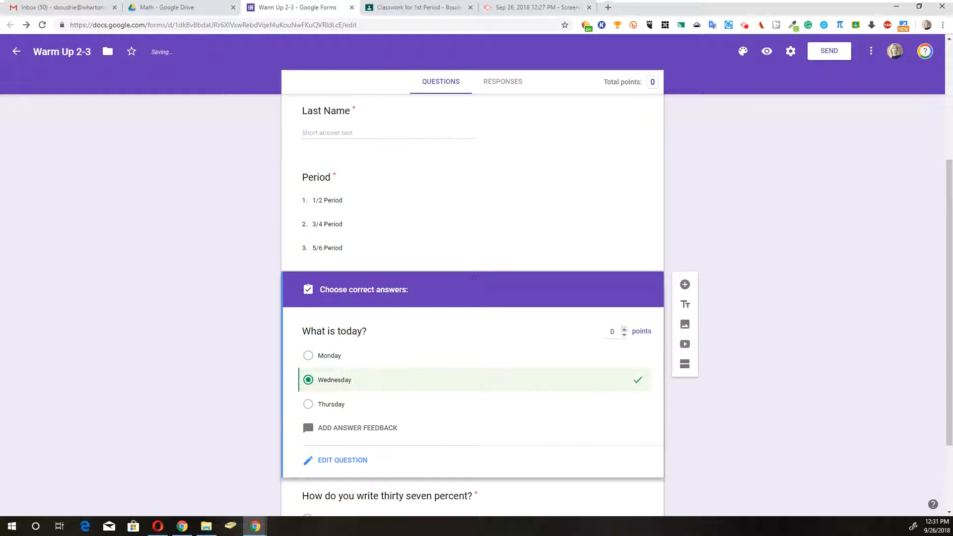
pyautogui.doubleClick(612, 332)
pyautogui.write('2')
# Step: Set 37% as the correct answer to the percent question, worth 5 points
pyautogui.scroll(-2, 307, 404)
pyautogui.click(324, 440)
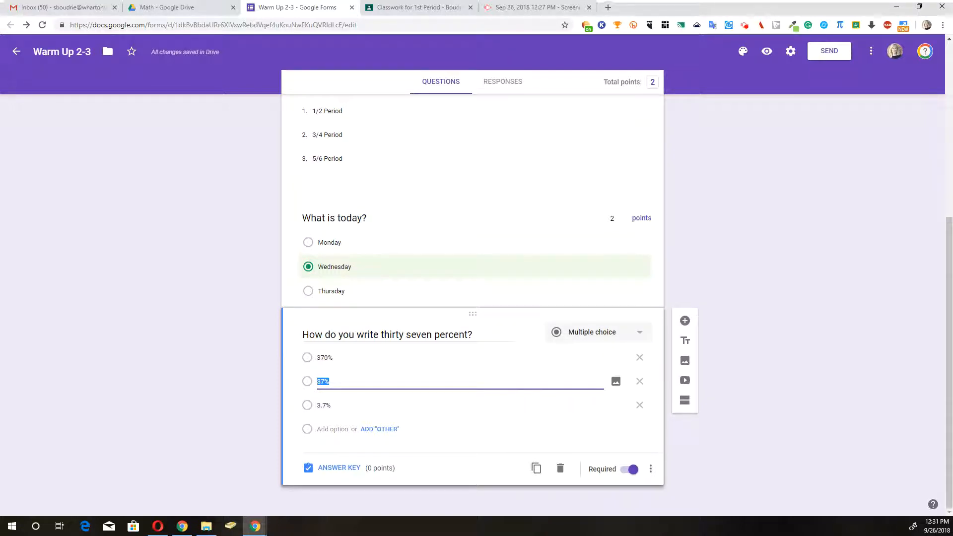
pyautogui.click(339, 467)
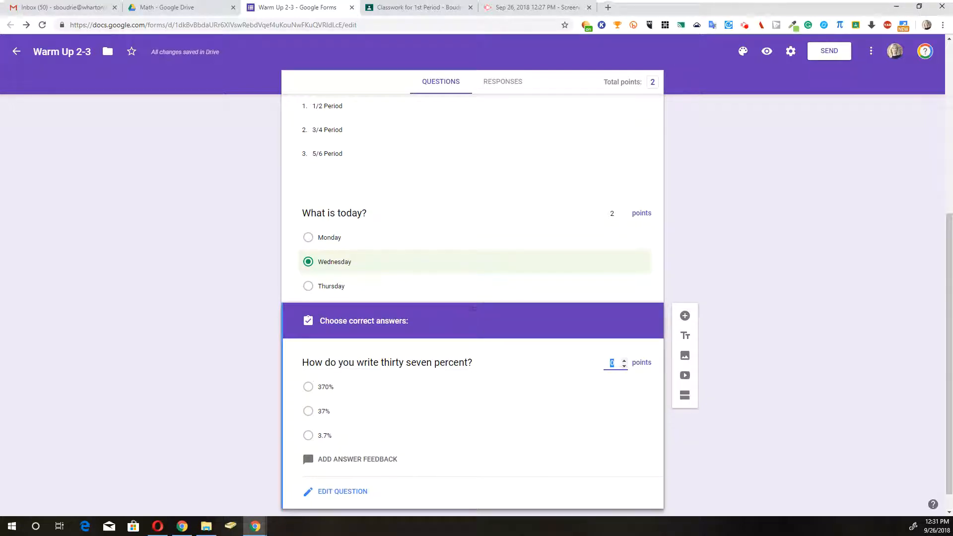
pyautogui.click(309, 411)
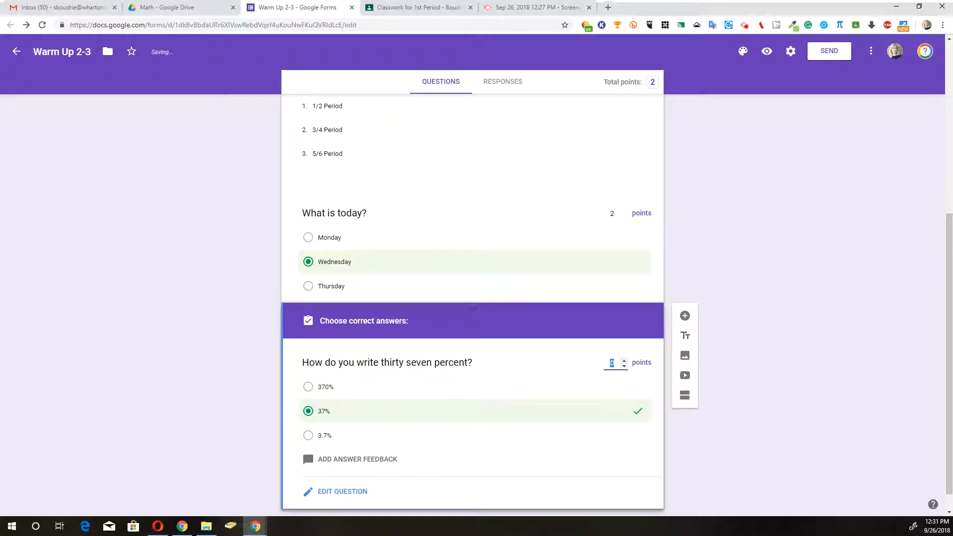
pyautogui.write('5')
pyautogui.scroll(6, 473, 298)
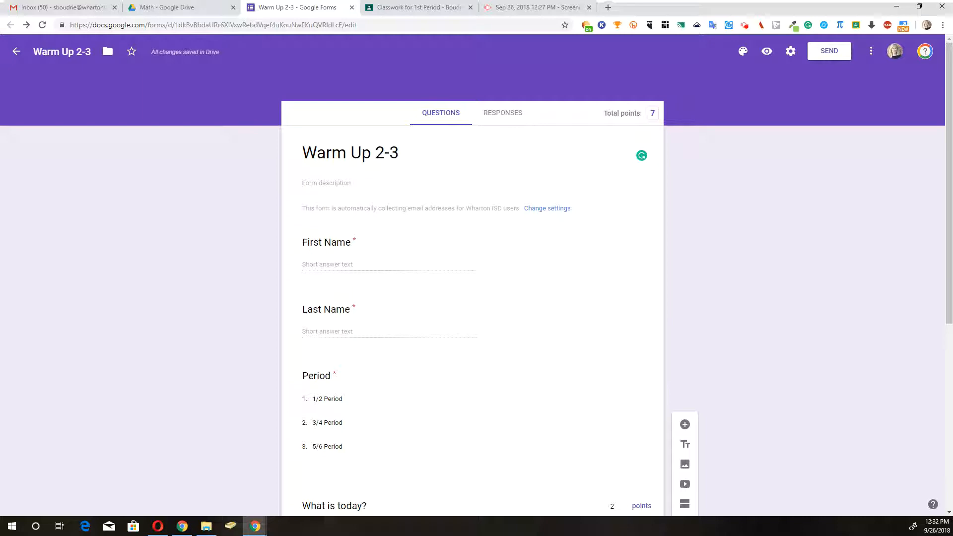
# Step: Preview the Warm Up 2-3 form, copy its respondent link, and switch to the Classroom tab
pyautogui.moveTo(345, 25); pyautogui.dragTo(685, 61)
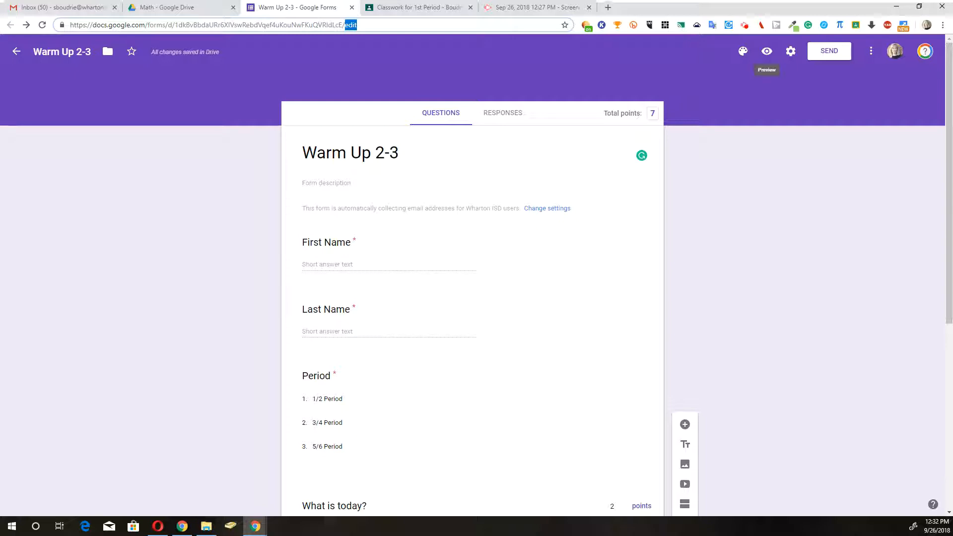
pyautogui.click(767, 52)
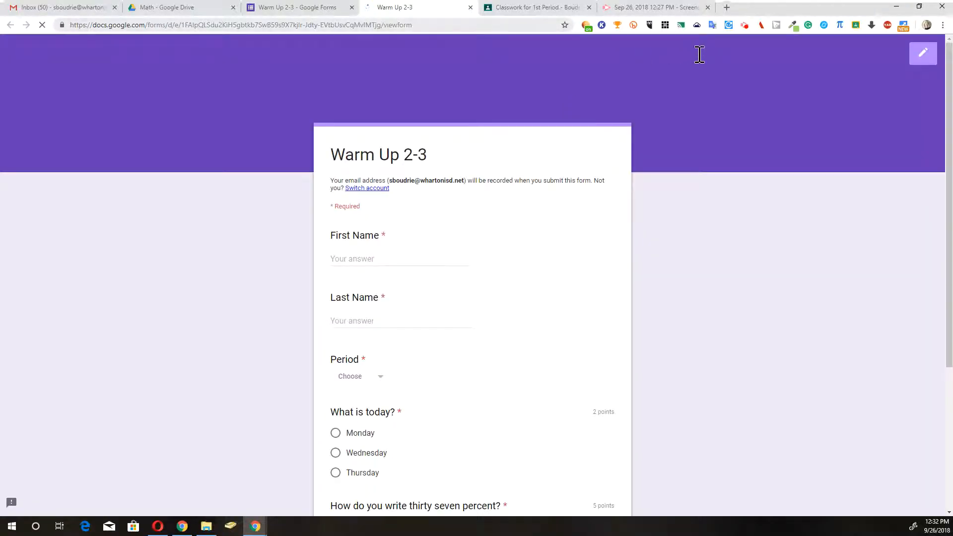
pyautogui.rightClick(351, 26)
pyautogui.press('Down')
pyautogui.press('Down')
pyautogui.press('Down')
pyautogui.press('Down')
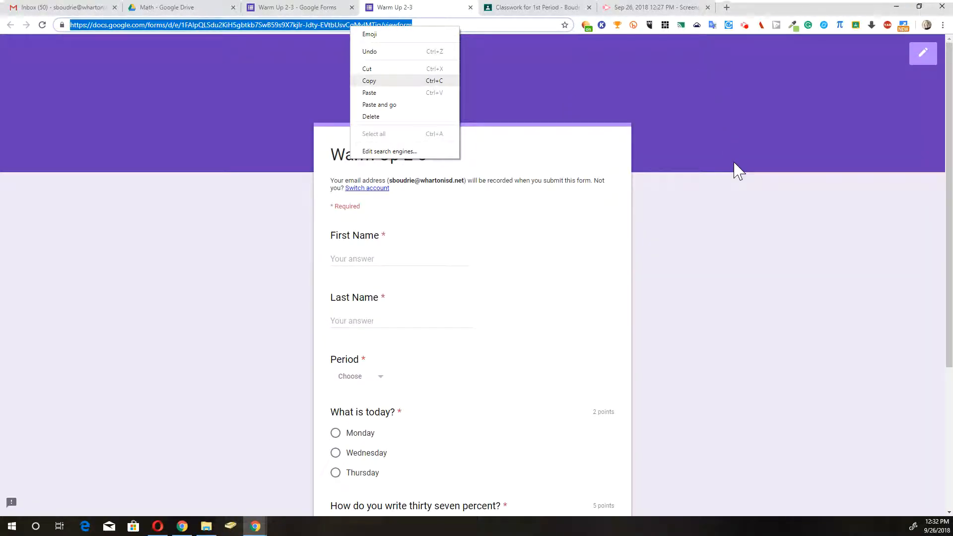
pyautogui.press('Return')
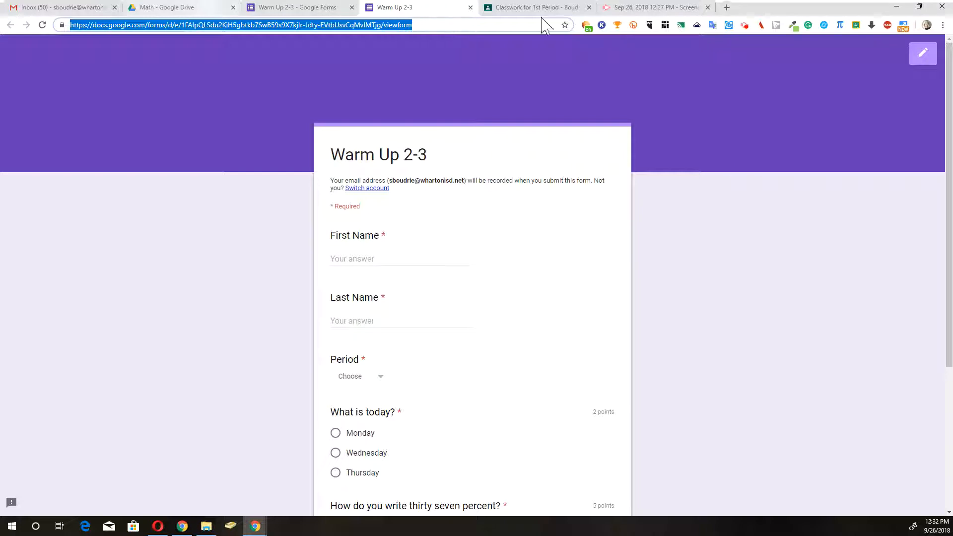
pyautogui.hotkey('ctrl', 'Tab')
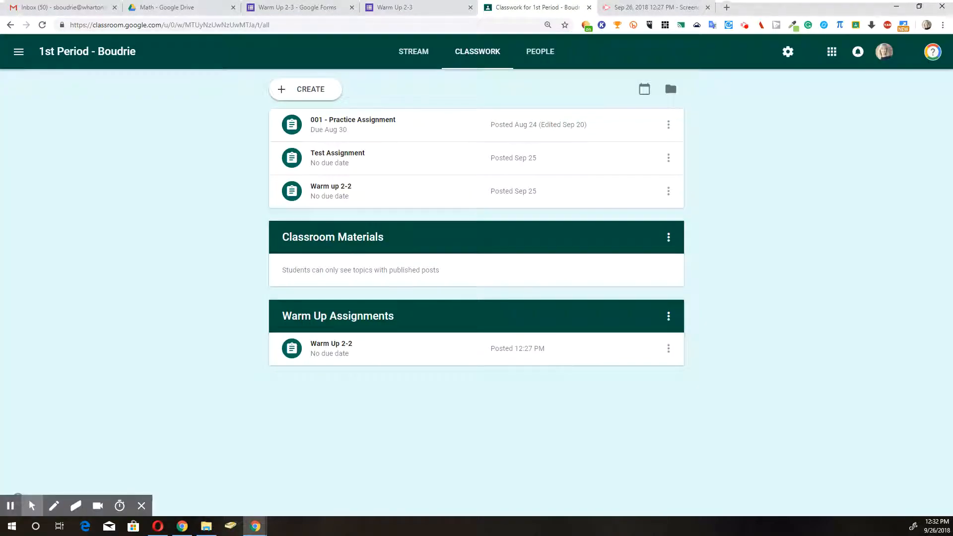
# Step: Create a new Classroom assignment titled 'Warm Up 2-3'
pyautogui.click(312, 94)
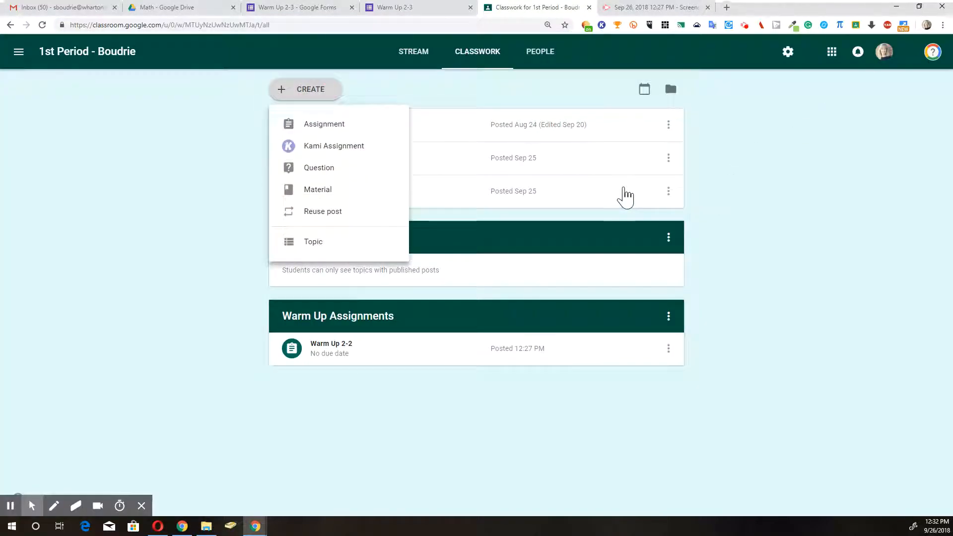
pyautogui.click(317, 124)
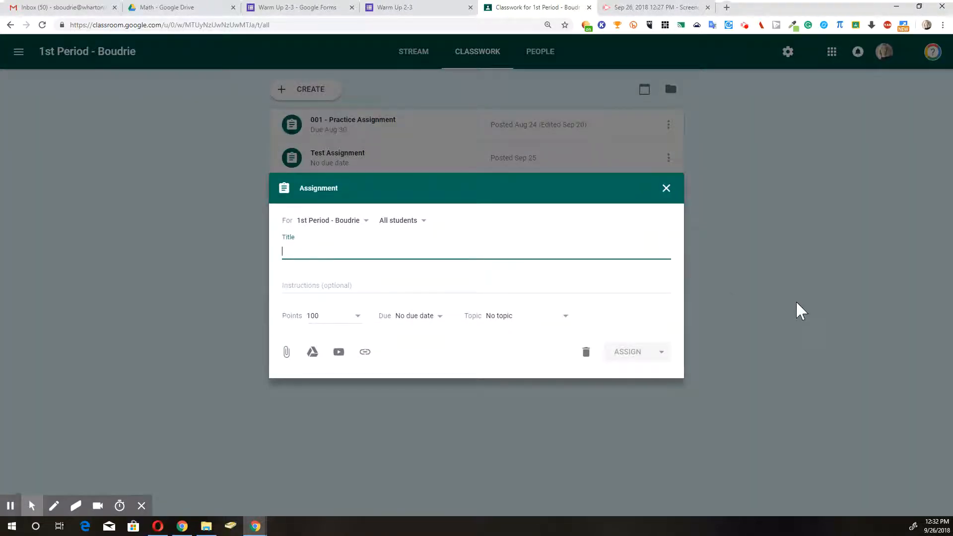
pyautogui.write('Warm Up 2-3')
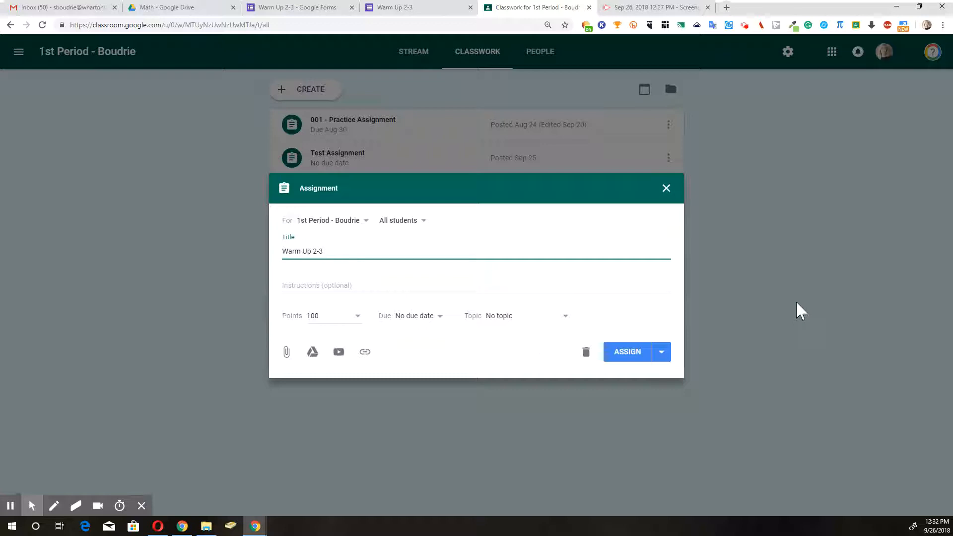
pyautogui.press('BackSpace')
pyautogui.write('3')
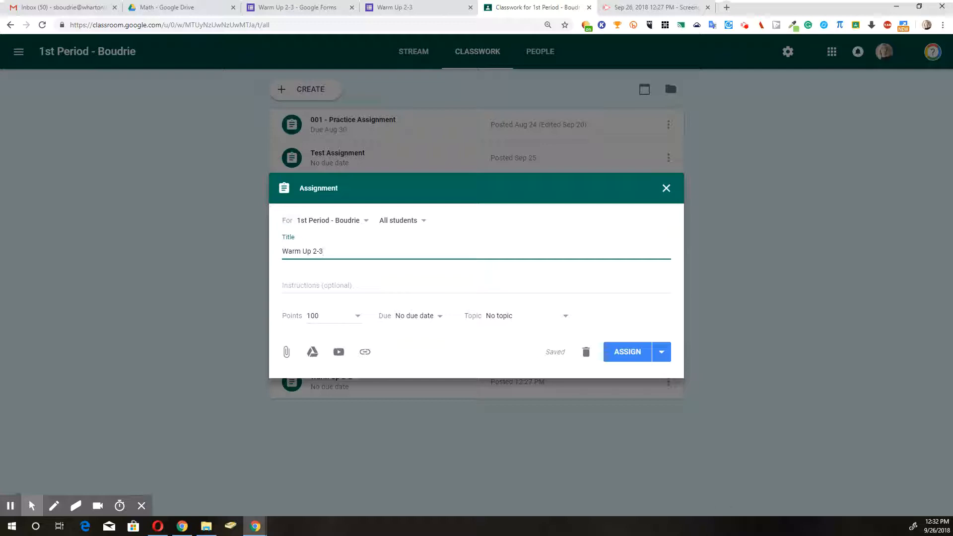
# Step: Give the assignment 7 points and the Warm Up Assignments topic, then attach from Google Drive
pyautogui.click(268, 316)
pyautogui.write('7')
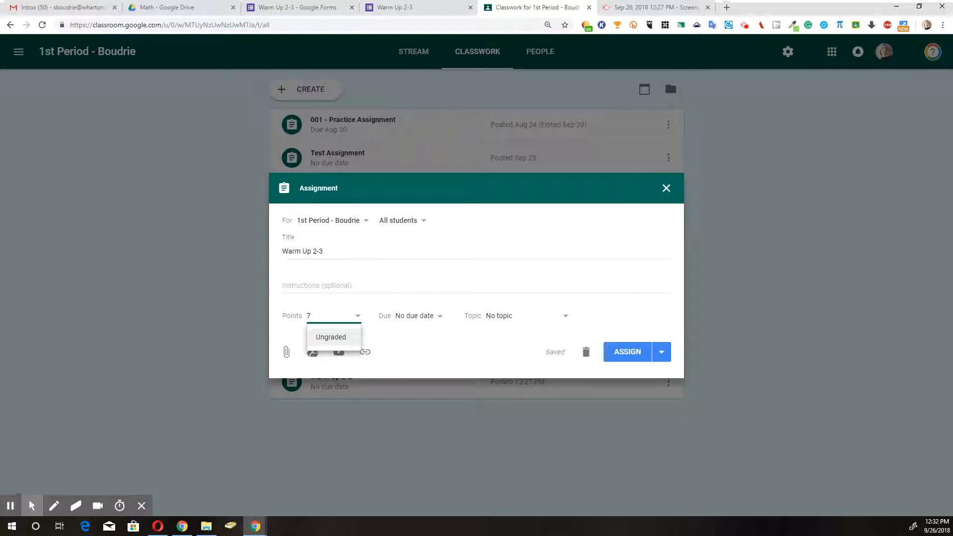
pyautogui.hotkey('shift', 'Tab')
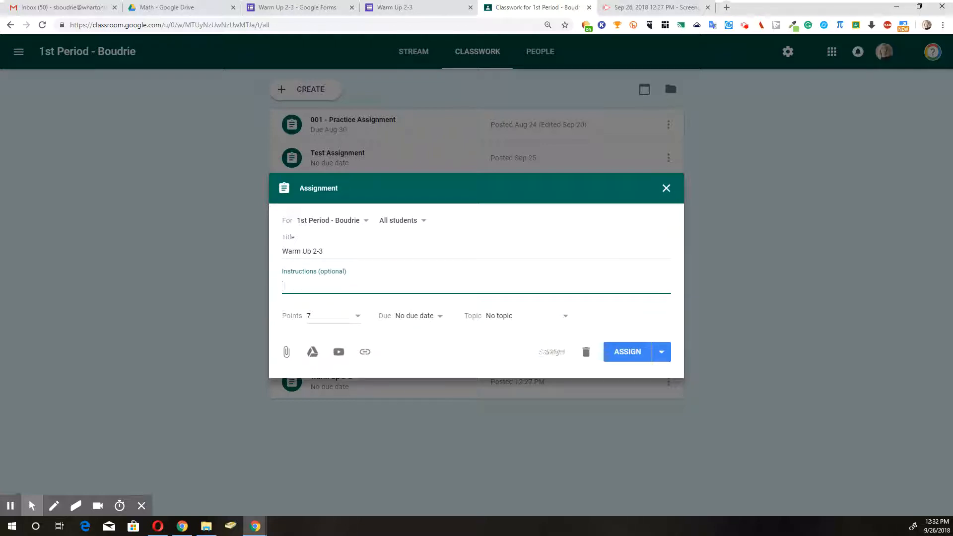
pyautogui.click(500, 314)
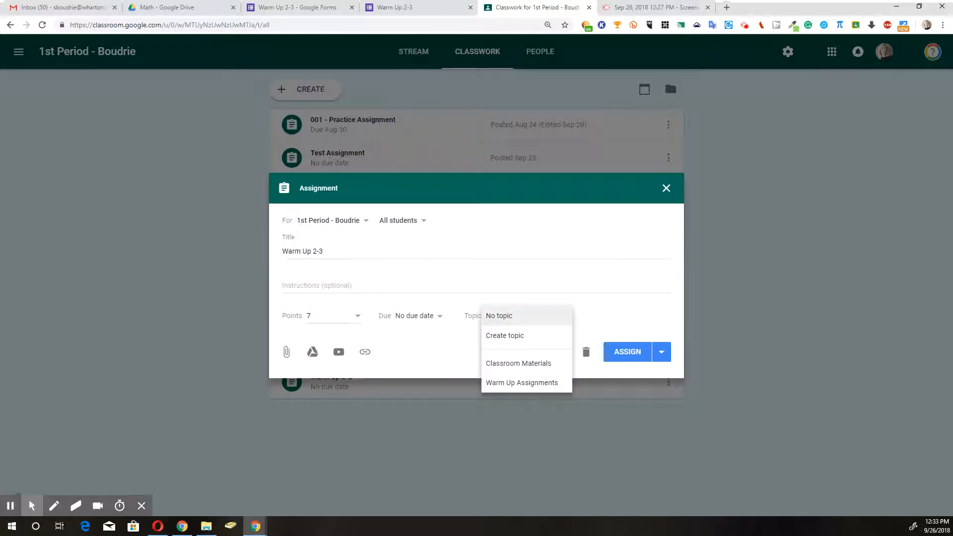
pyautogui.press('Down')
pyautogui.press('Down')
pyautogui.press('Down')
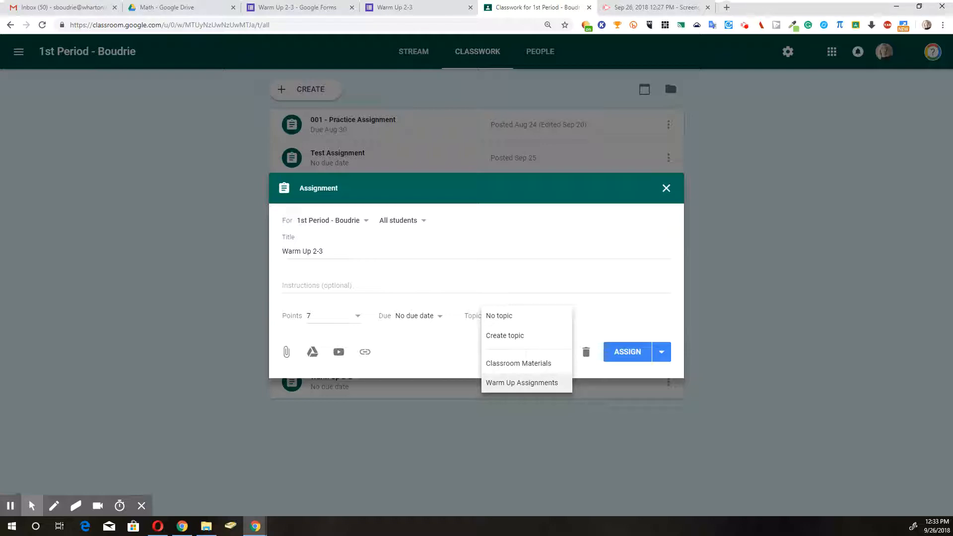
pyautogui.press('Return')
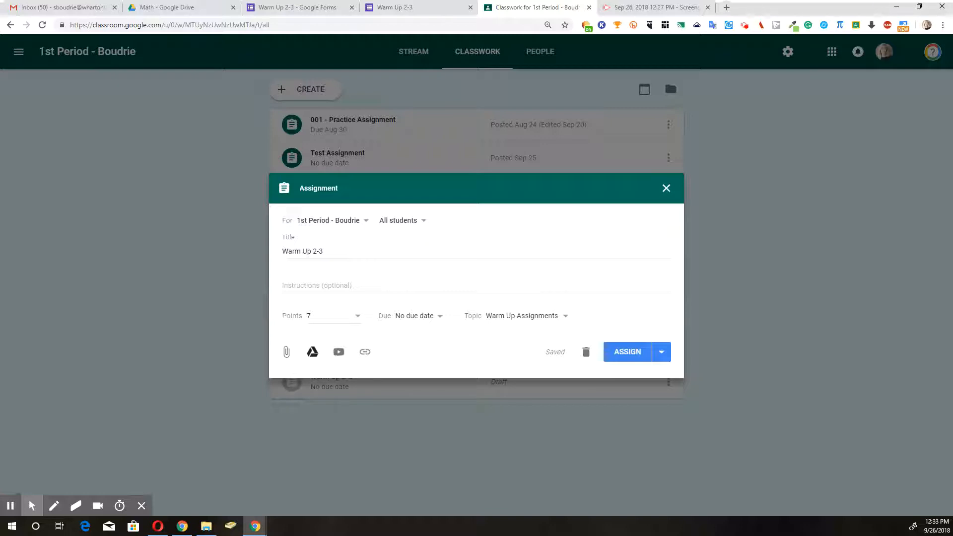
pyautogui.click(312, 352)
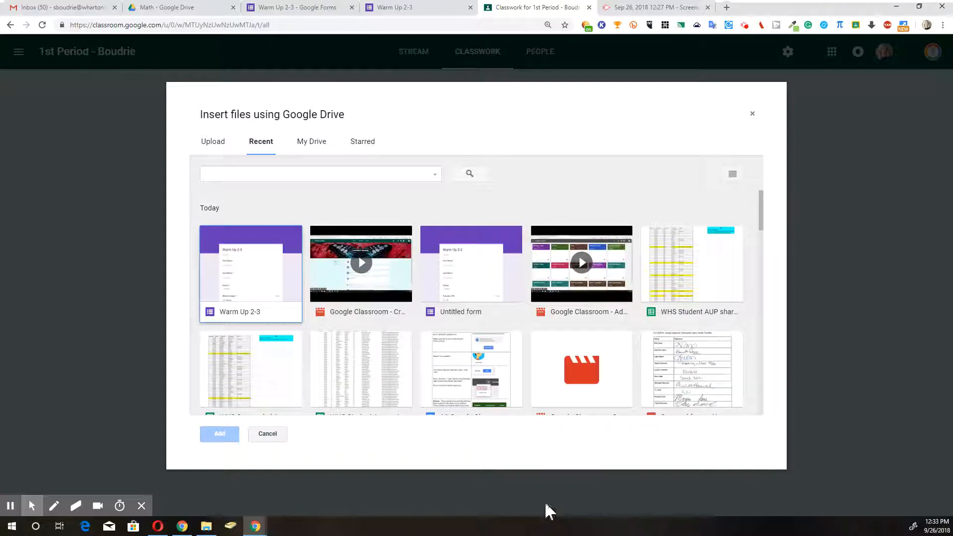
# Step: Attach the Warm Up 2-3 form from Drive and post the assignment
pyautogui.click(254, 261)
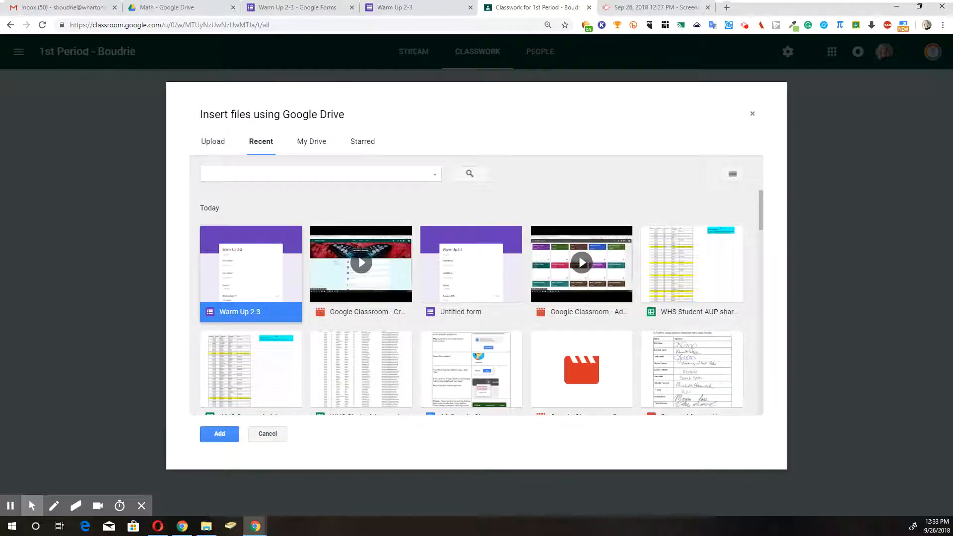
pyautogui.click(219, 434)
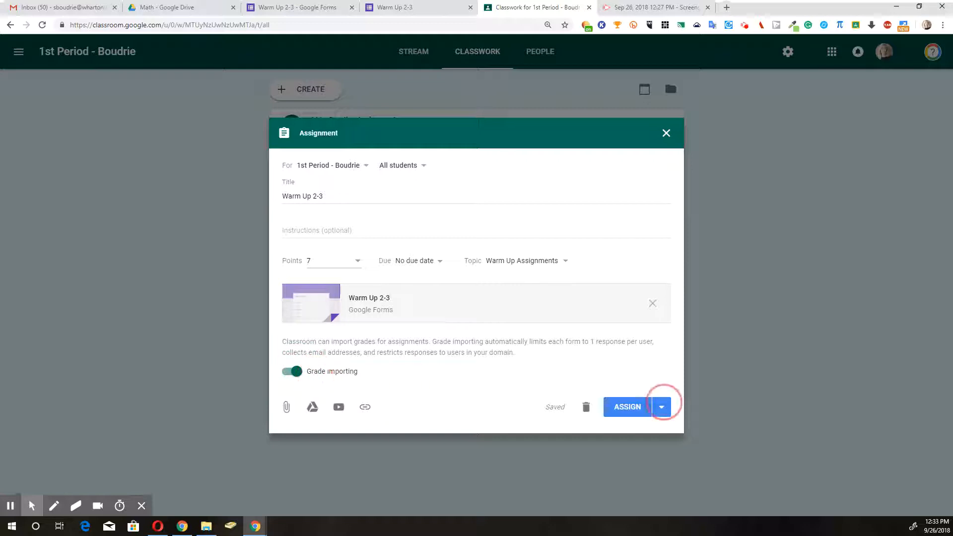
pyautogui.click(640, 407)
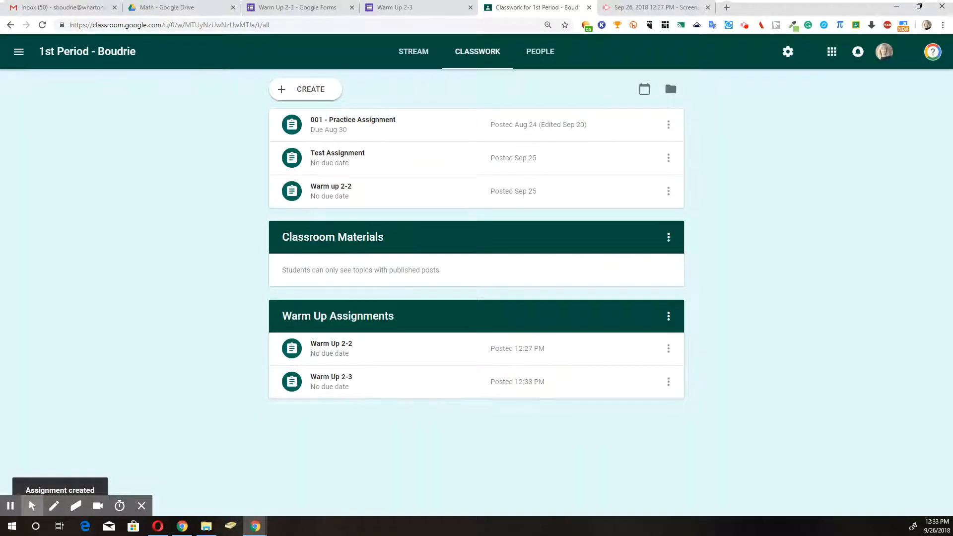
# Step: Expand the posted Warm Up 2-3 assignment and open its attached form
pyautogui.click(391, 386)
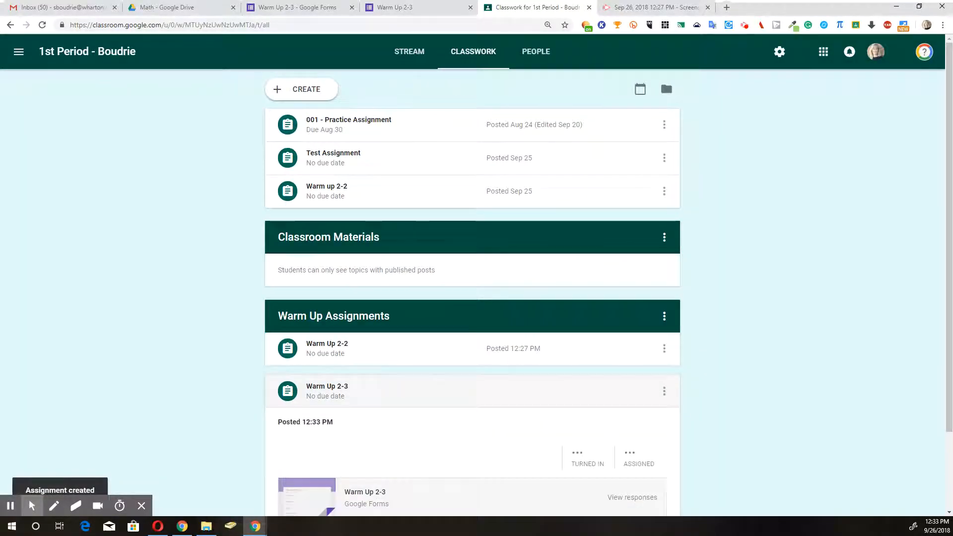
pyautogui.scroll(-2, 310, 402)
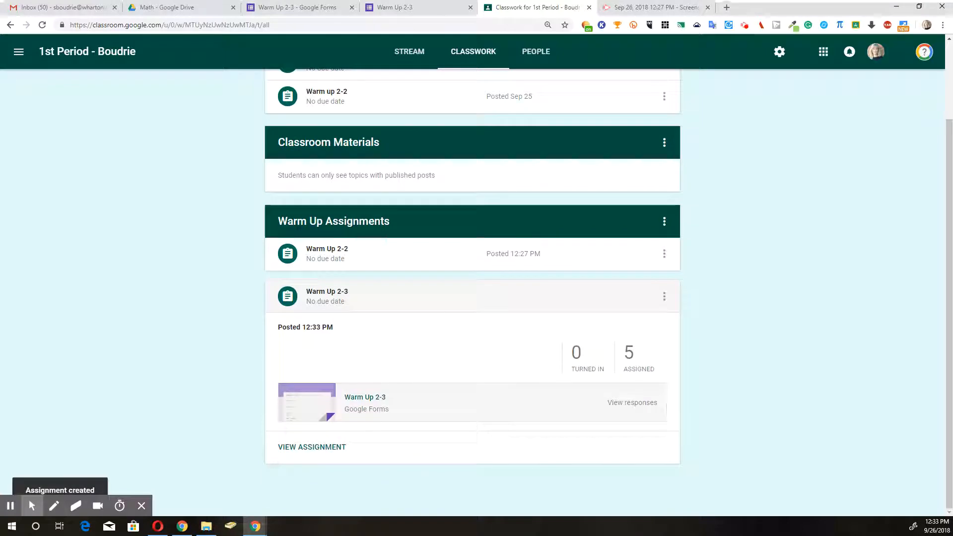
pyautogui.click(310, 402)
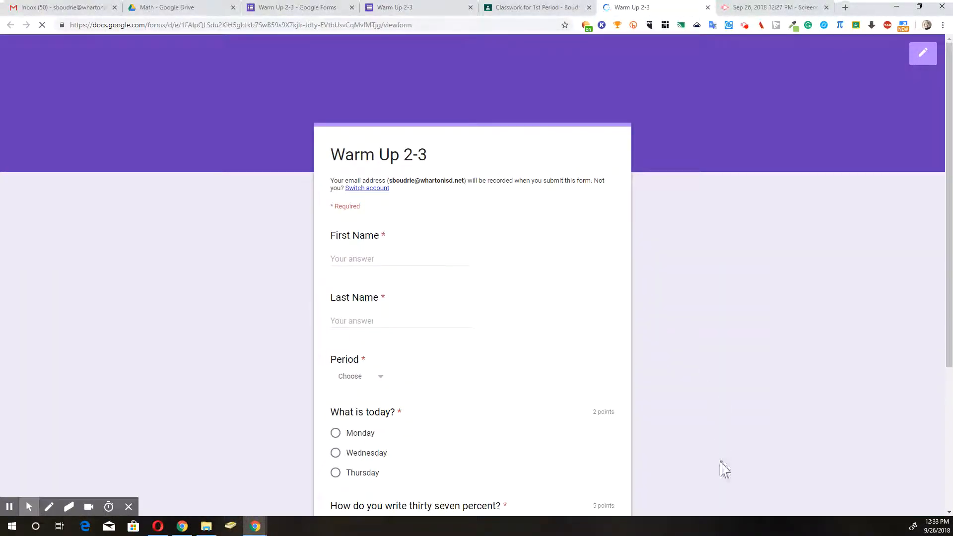
# Step: Enter the student's first and last name and choose 1/2 Period
pyautogui.click(361, 260)
pyautogui.press('Tab')
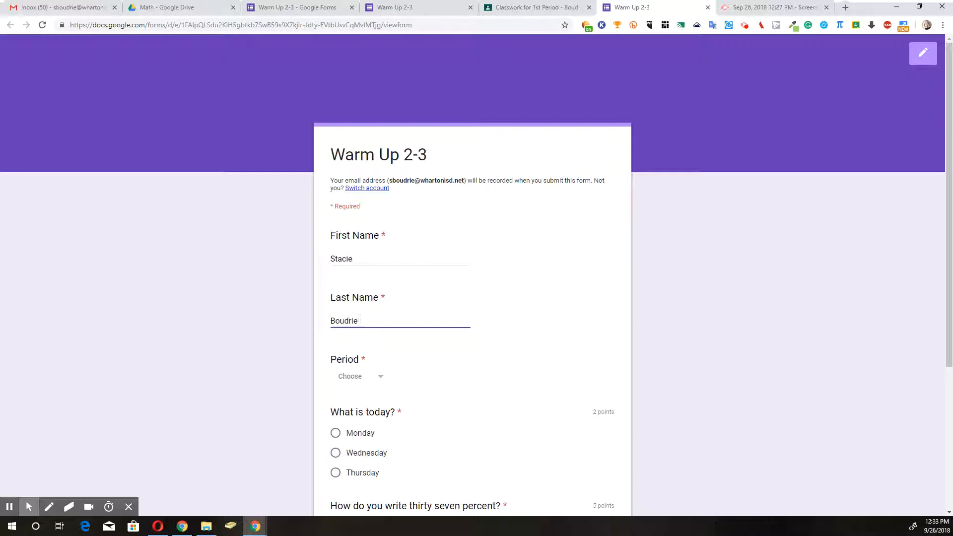
pyautogui.click(389, 378)
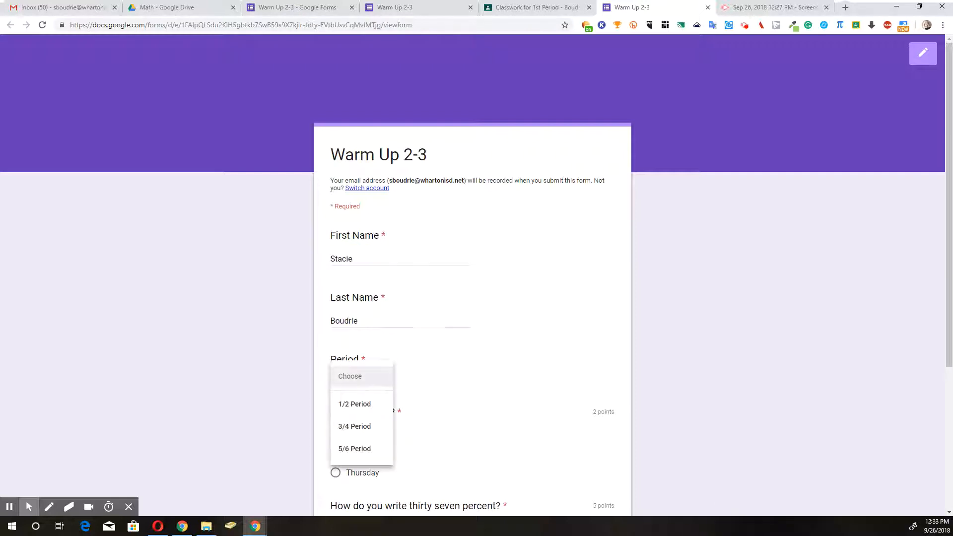
pyautogui.click(355, 400)
# Step: Answer Monday and 37%, submit the test response, and return to Classroom
pyautogui.scroll(-1, 355, 400)
pyautogui.scroll(-3, 348, 286)
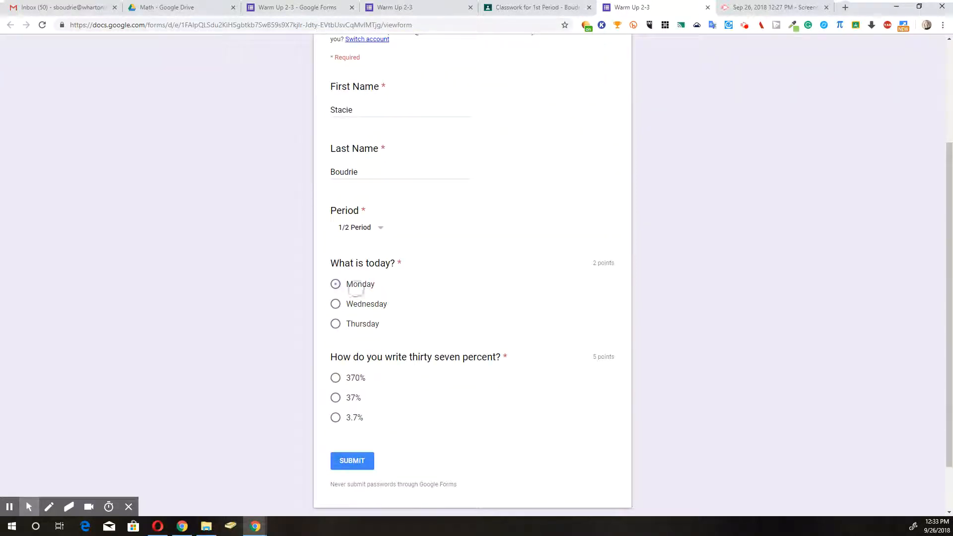
pyautogui.click(347, 285)
pyautogui.click(336, 398)
pyautogui.click(352, 460)
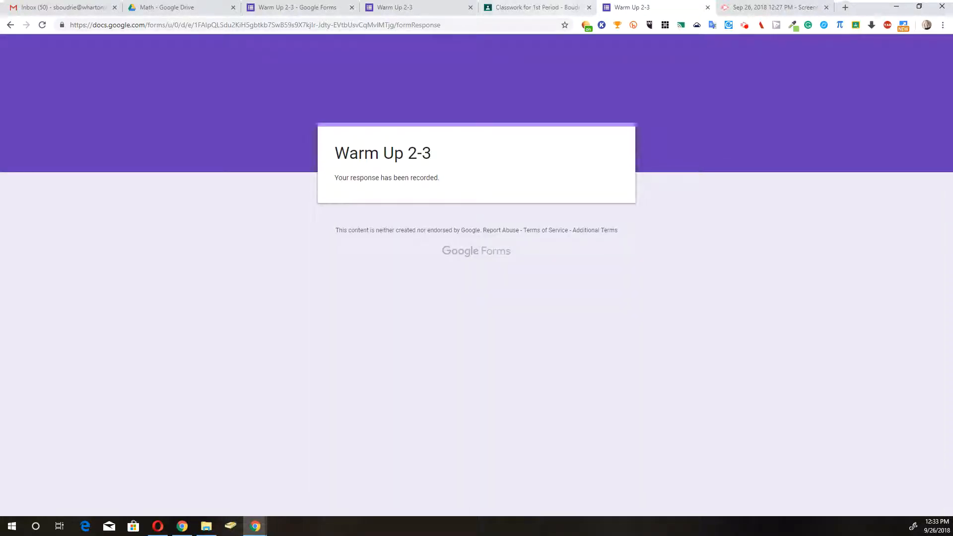
pyautogui.click(546, 7)
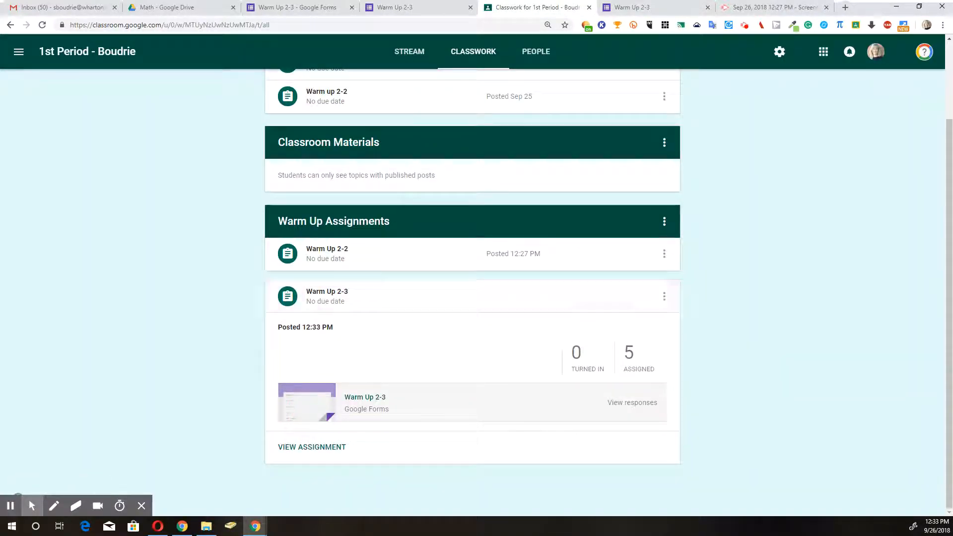
# Step: Open the Warm Up 2-3 Student Work page and select all 5 students
pyautogui.click(320, 447)
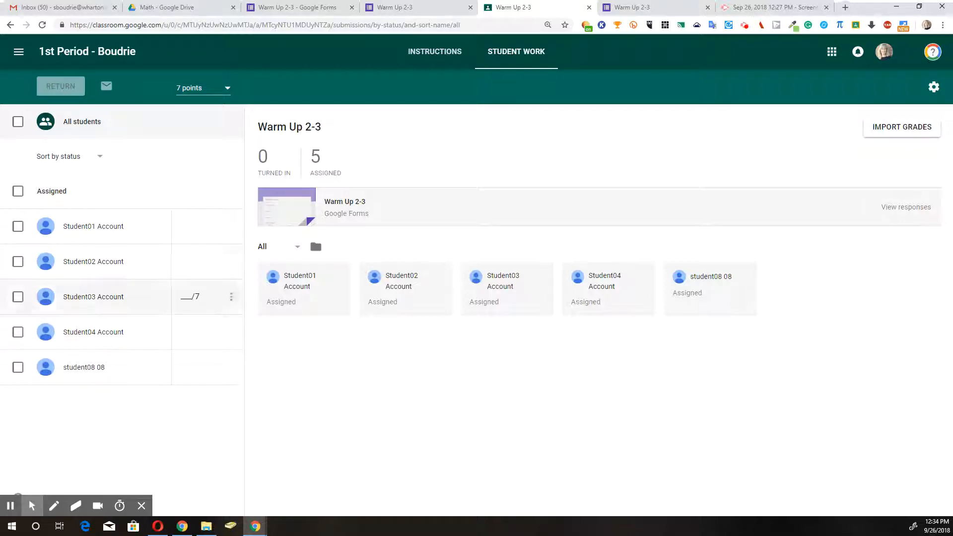
pyautogui.click(24, 377)
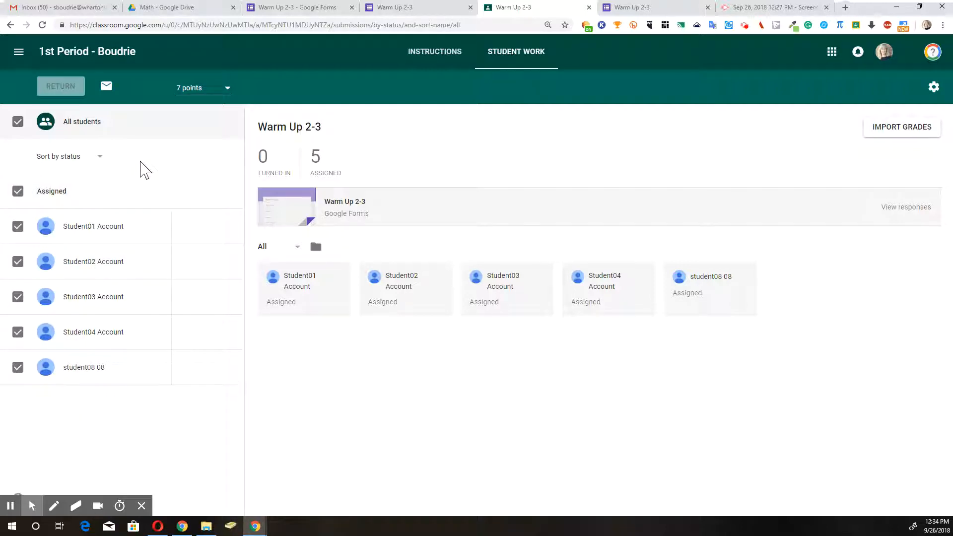